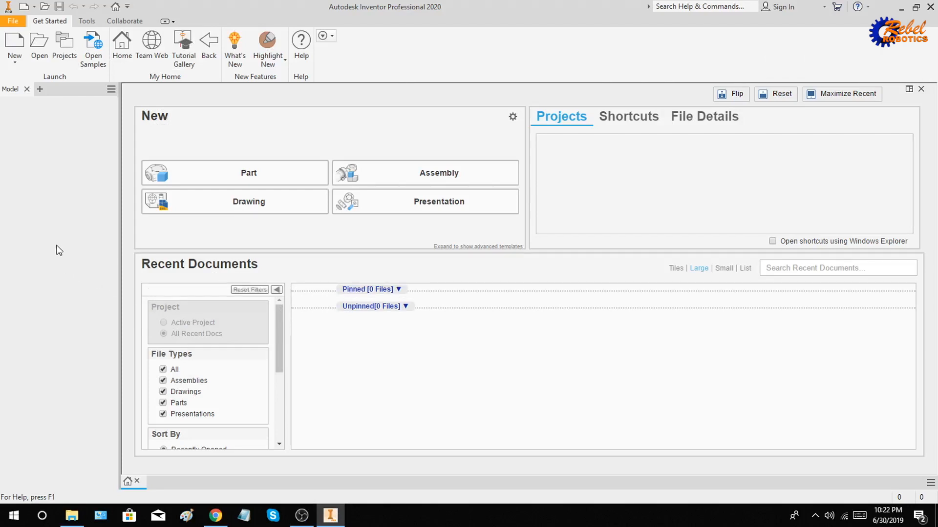
{"action": "left_click", "coordinate": [251, 182]}
{"action": "left_click", "coordinate": [40, 45]}
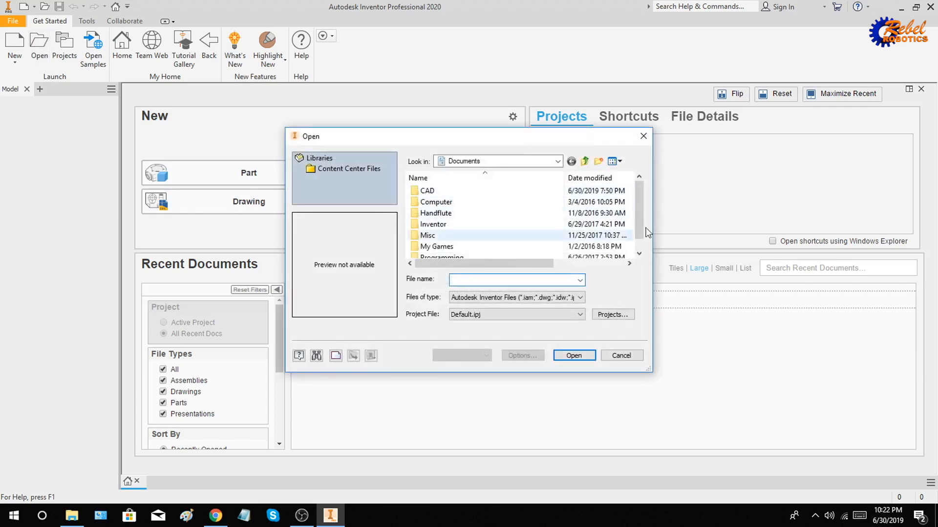
{"action": "left_click_drag", "start_coordinate": [642, 201], "coordinate": [649, 166]}
{"action": "left_click", "coordinate": [643, 137]}
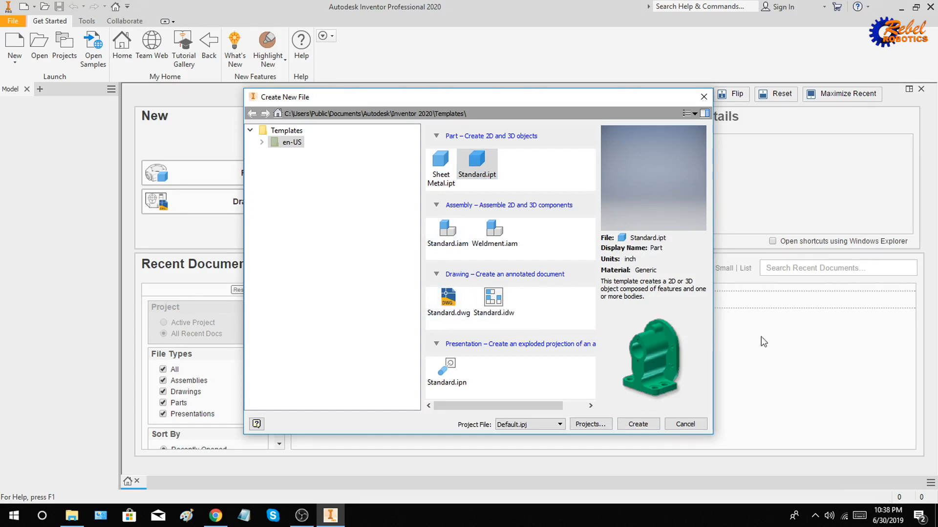
- Create a new part from the Standard.ipt template
{"action": "left_click", "coordinate": [477, 163]}
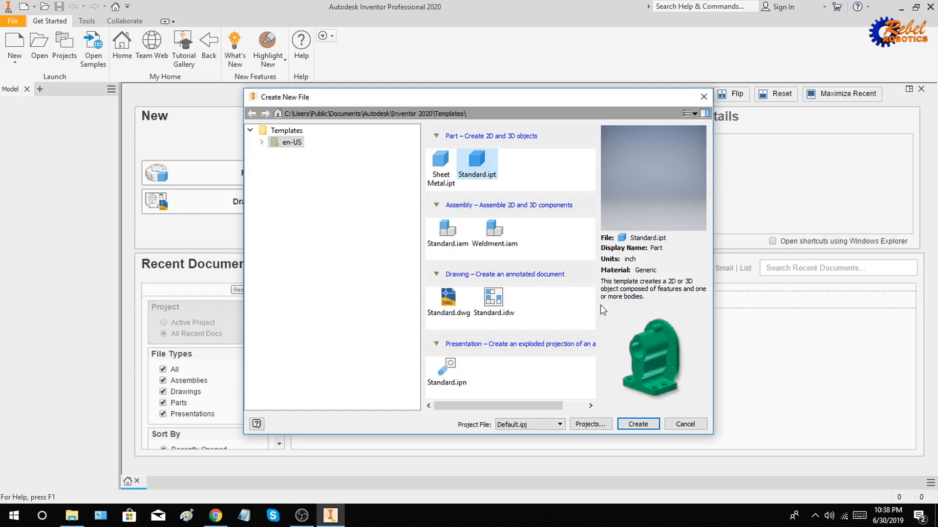
{"action": "left_click", "coordinate": [638, 424]}
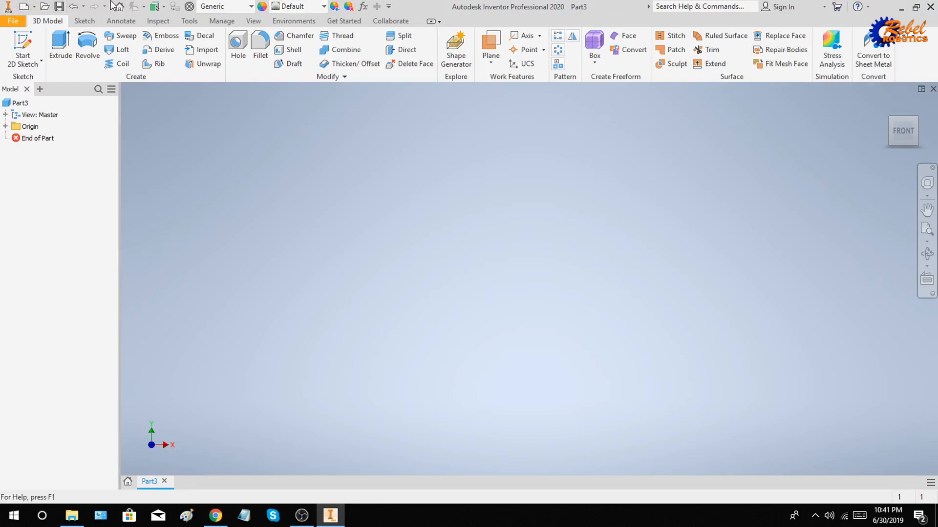
- Look over the available options for creating, opening and saving files without choosing any of them
{"action": "left_click", "coordinate": [35, 6]}
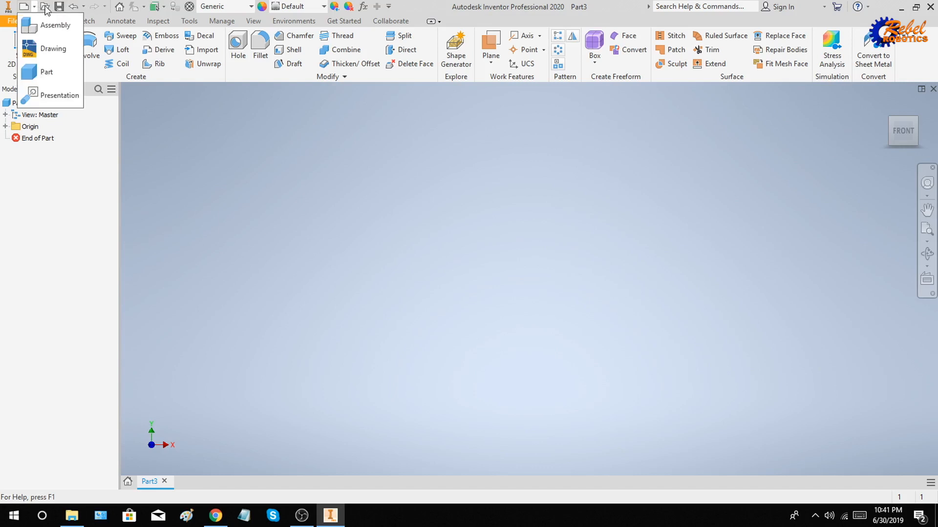
{"action": "left_click", "coordinate": [44, 7]}
{"action": "left_click", "coordinate": [644, 136]}
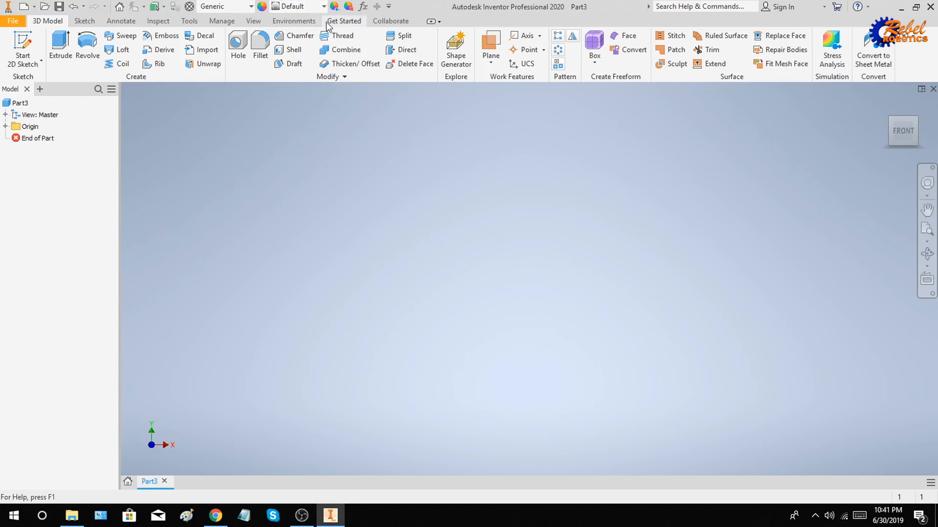
{"action": "left_click", "coordinate": [17, 22]}
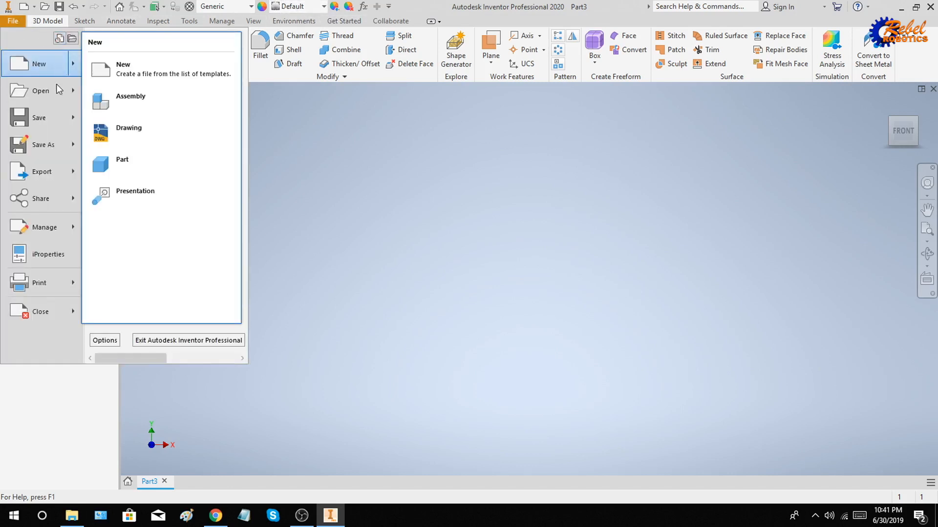
{"action": "mouse_move", "coordinate": [57, 92]}
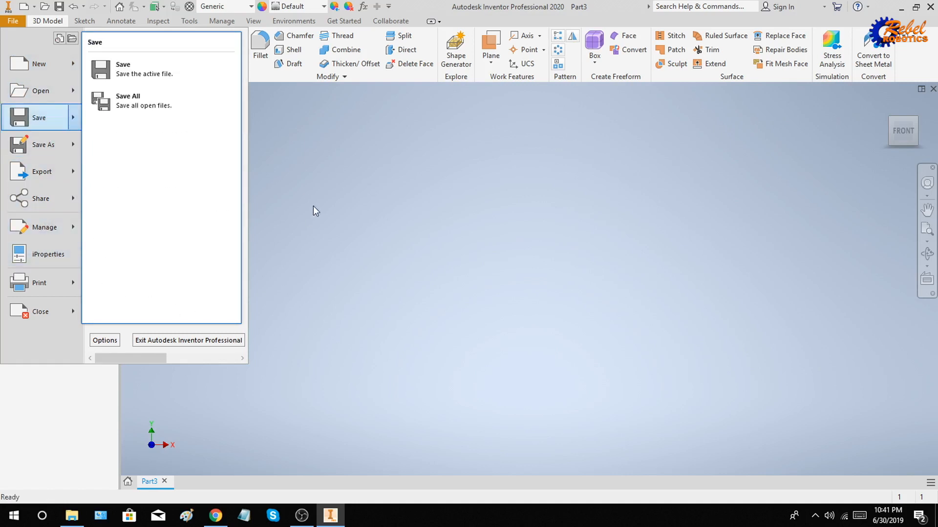
{"action": "left_click", "coordinate": [345, 182]}
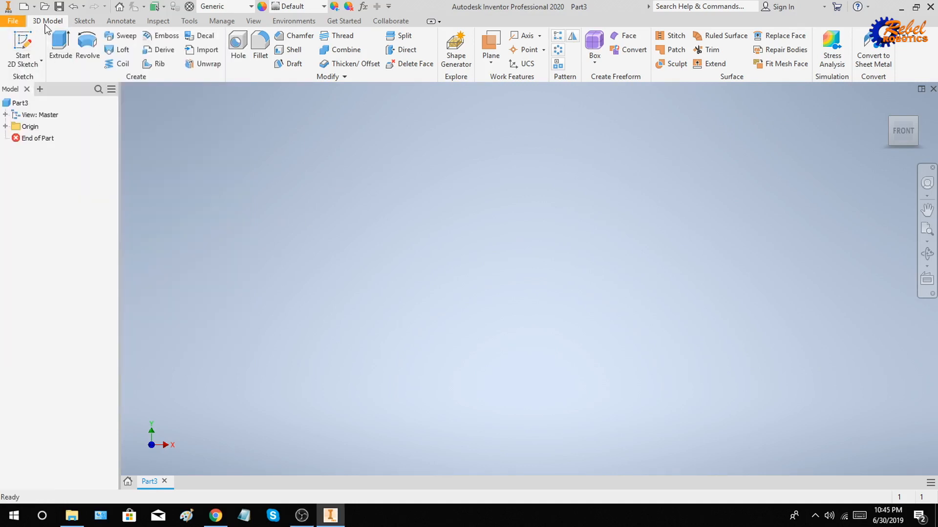
- Examine the sketch, 3D modelling, annotation, inspection and general tool sets, visit the home page and return to the part document
{"action": "left_click", "coordinate": [83, 22]}
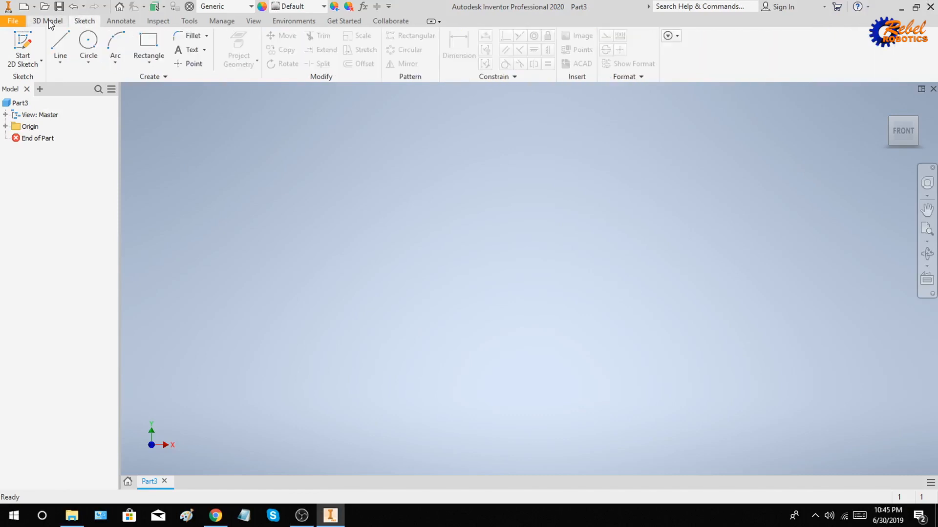
{"action": "left_click", "coordinate": [49, 22]}
{"action": "left_click", "coordinate": [80, 23]}
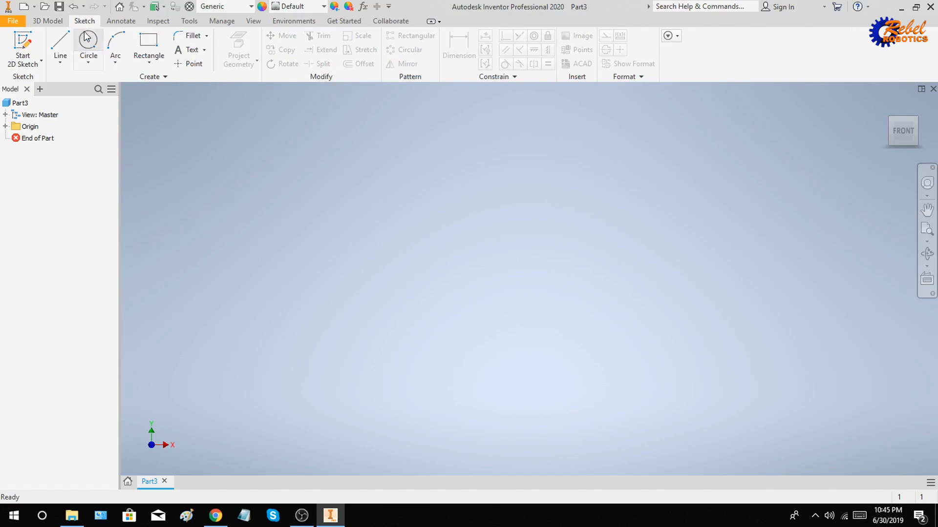
{"action": "left_click", "coordinate": [124, 22]}
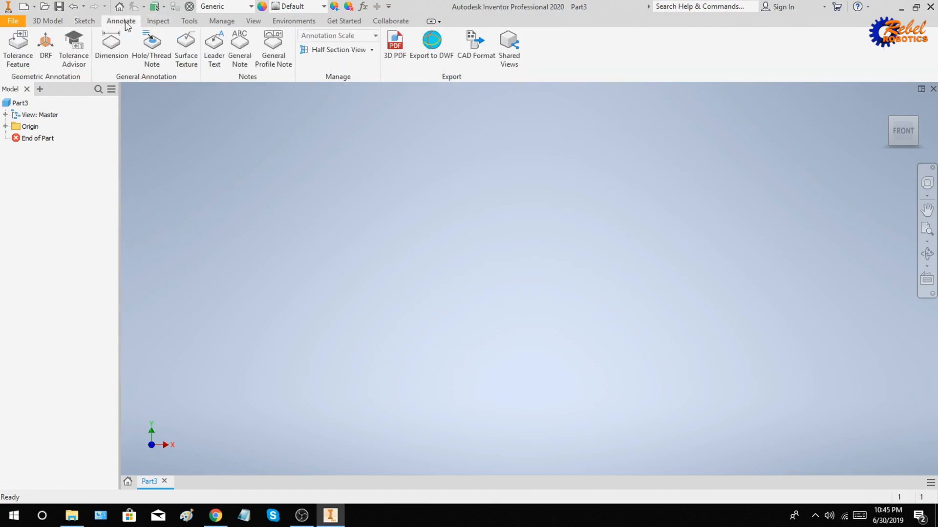
{"action": "left_click", "coordinate": [158, 22]}
{"action": "left_click", "coordinate": [189, 22]}
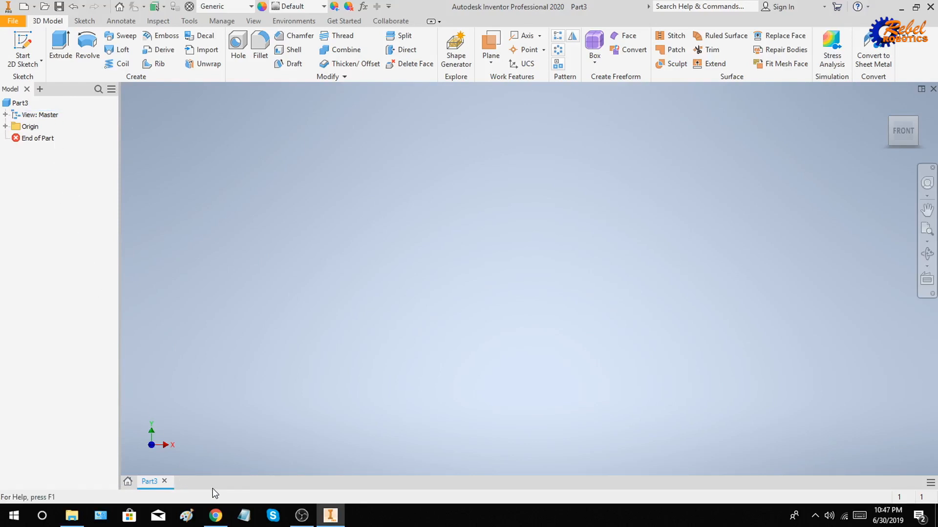
{"action": "left_click", "coordinate": [128, 481]}
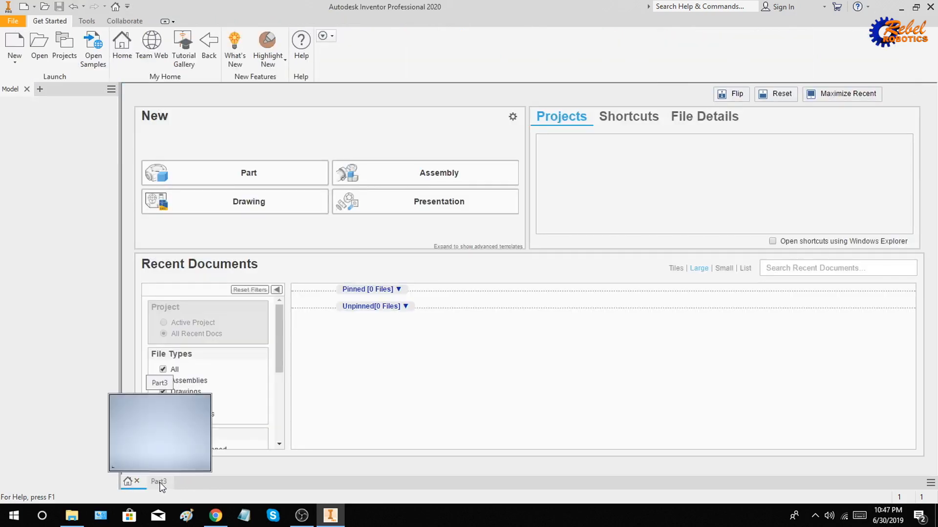
{"action": "left_click", "coordinate": [160, 483]}
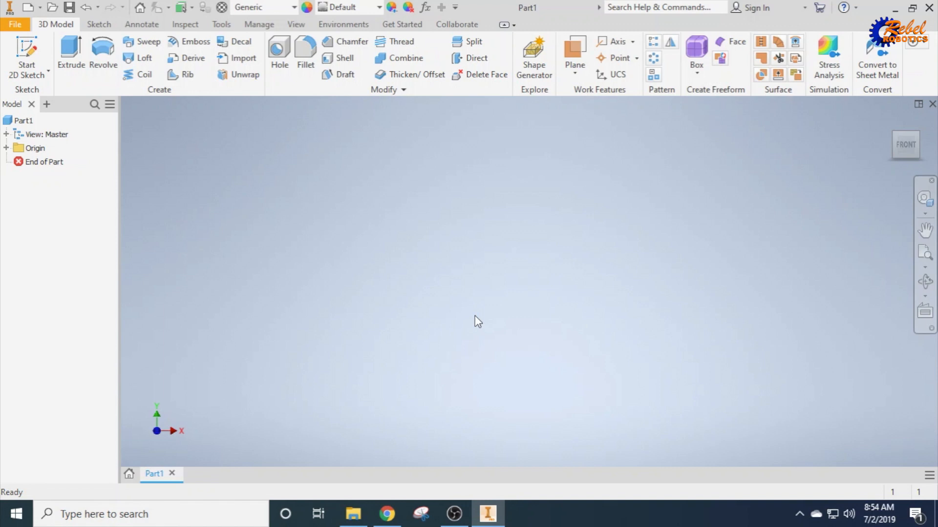
- Start saving the part and browse through gnsrobotics.com, CAD Shenanigans 2019 and Summer People to the Assignment #1 folder inside a member's personal folder
{"action": "left_click", "coordinate": [68, 8]}
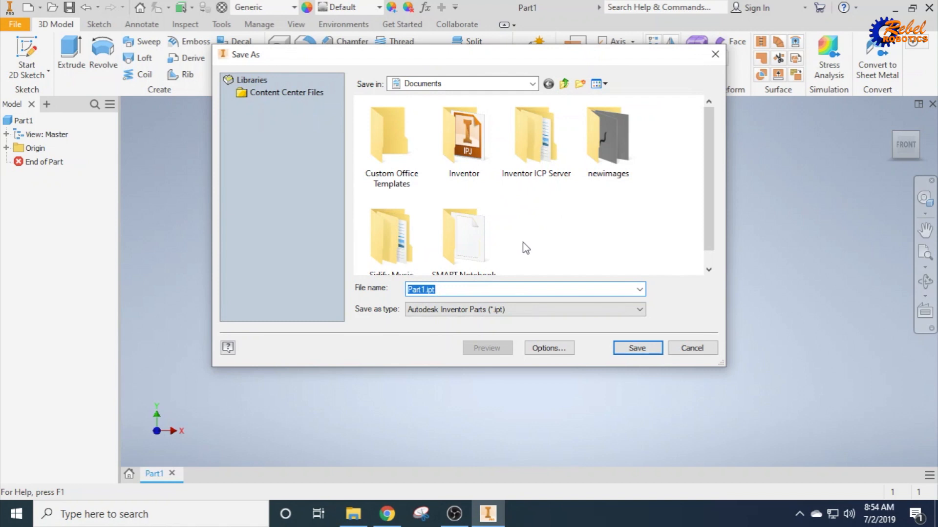
{"action": "left_click", "coordinate": [532, 84]}
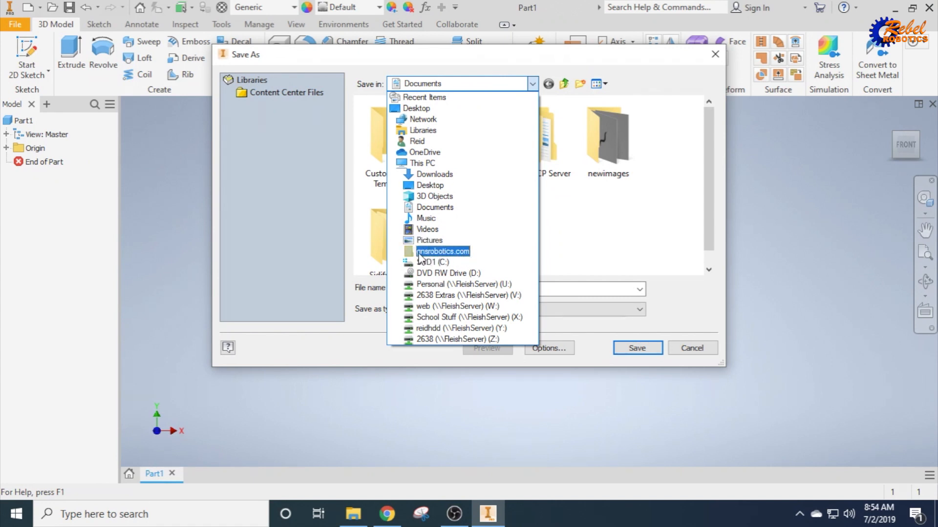
{"action": "left_click", "coordinate": [441, 252]}
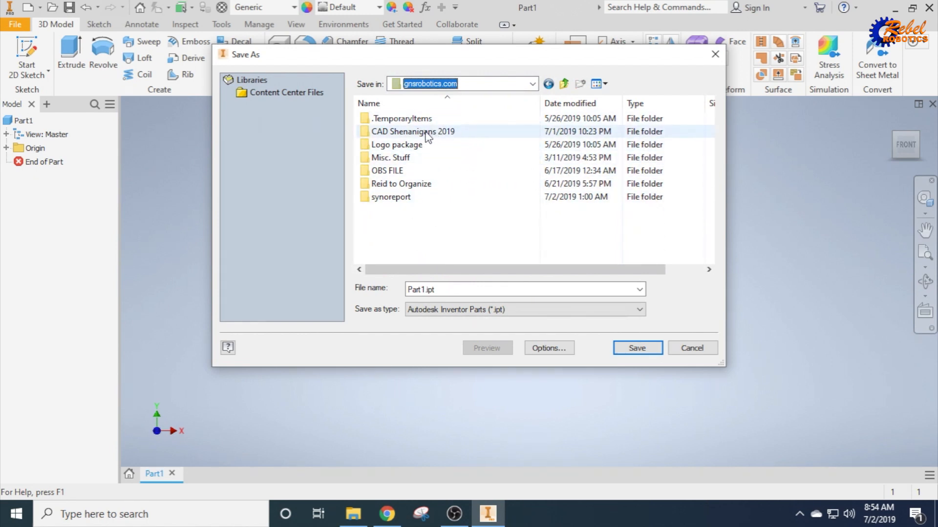
{"action": "left_click", "coordinate": [450, 133]}
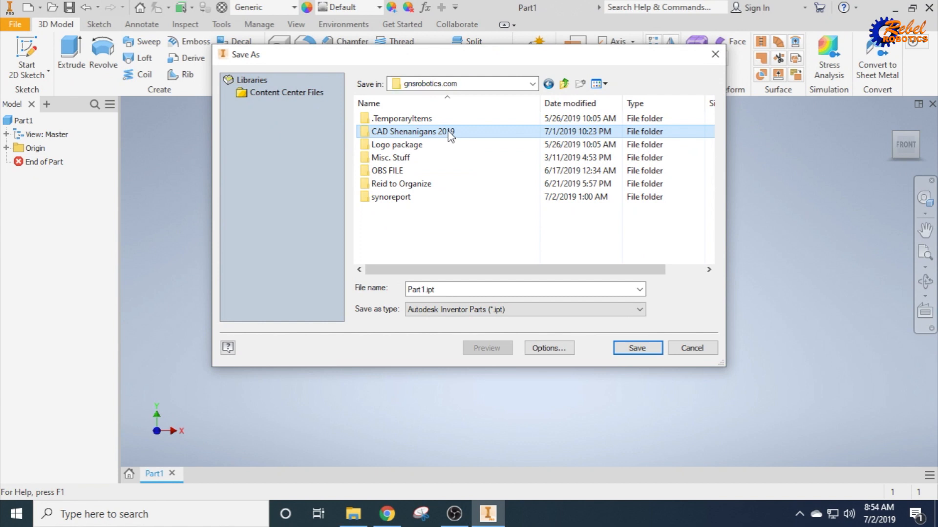
{"action": "double_click", "coordinate": [447, 132]}
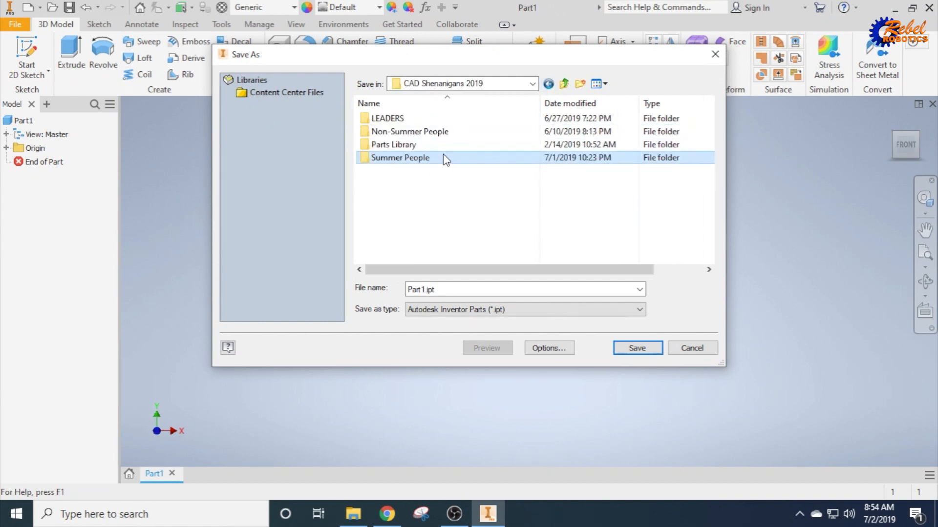
{"action": "double_click", "coordinate": [444, 157]}
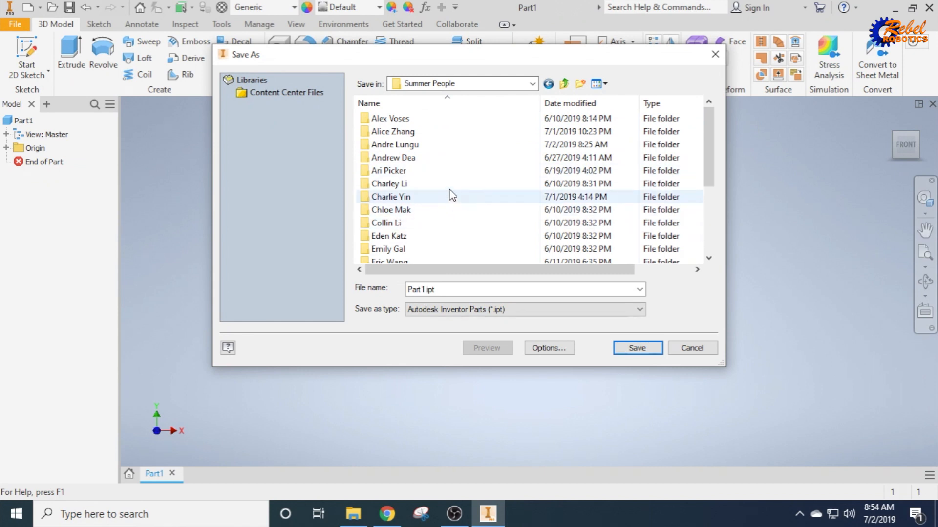
{"action": "double_click", "coordinate": [434, 160]}
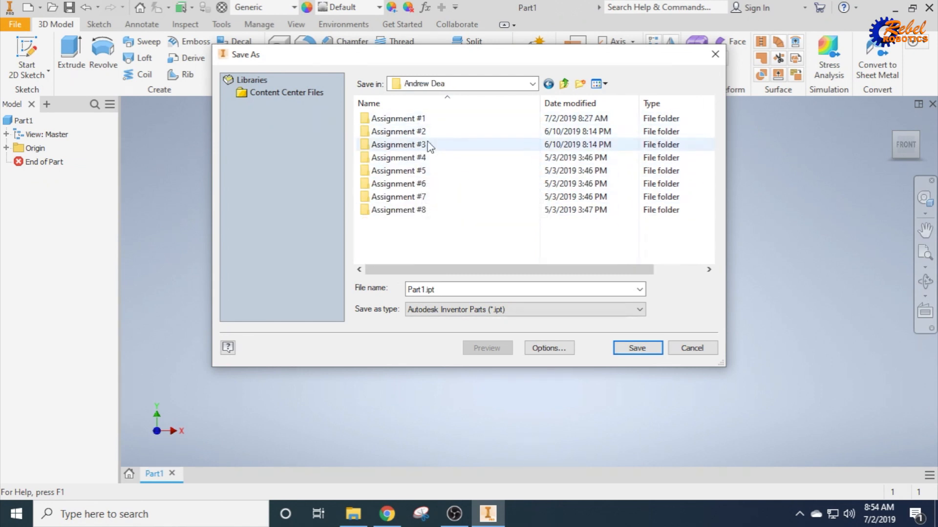
{"action": "double_click", "coordinate": [437, 121]}
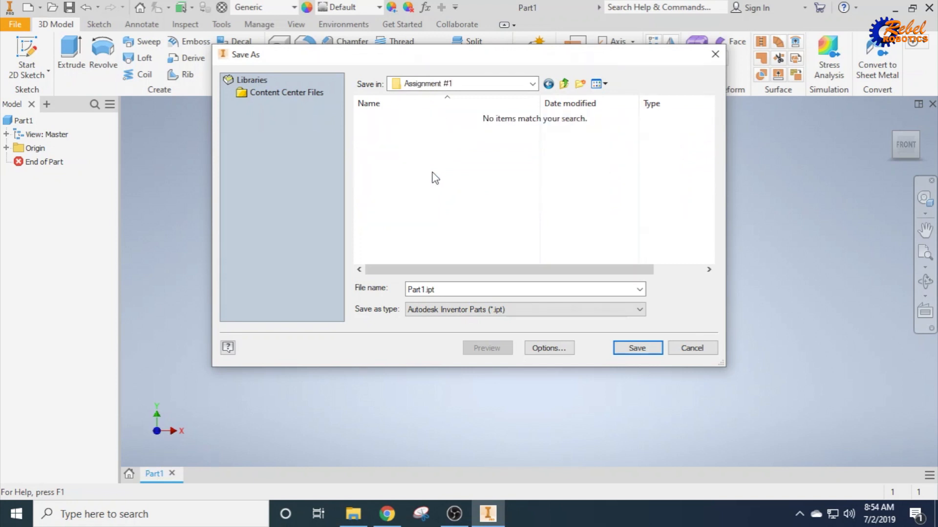
- Try to save the part as Introduction.ipt in the Assignment #1 folder
{"action": "double_click", "coordinate": [426, 290]}
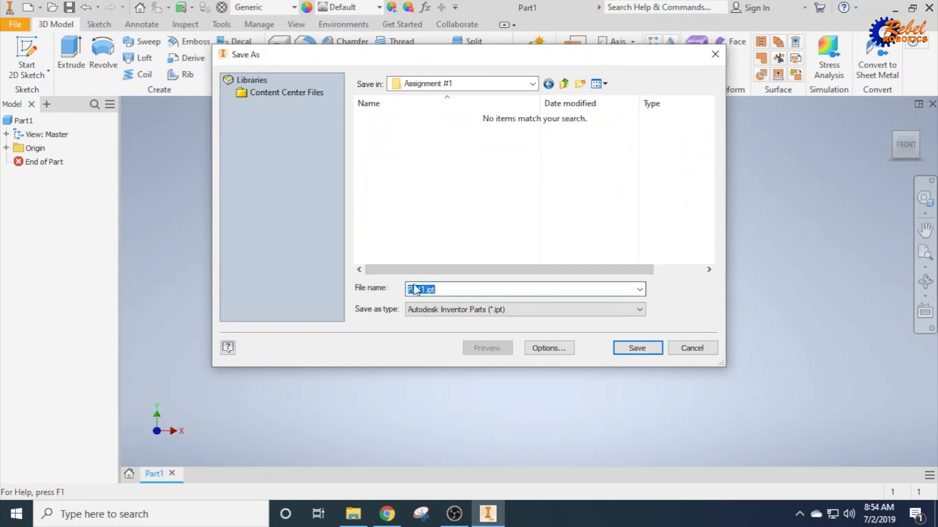
{"action": "left_click_drag", "start_coordinate": [426, 289], "coordinate": [371, 290]}
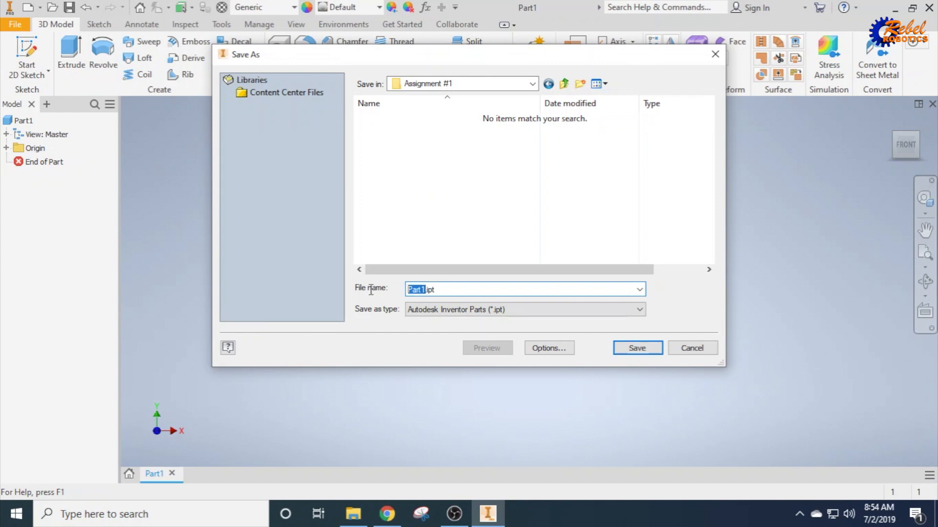
{"action": "type", "text": "Introduction"}
{"action": "left_click", "coordinate": [634, 348]}
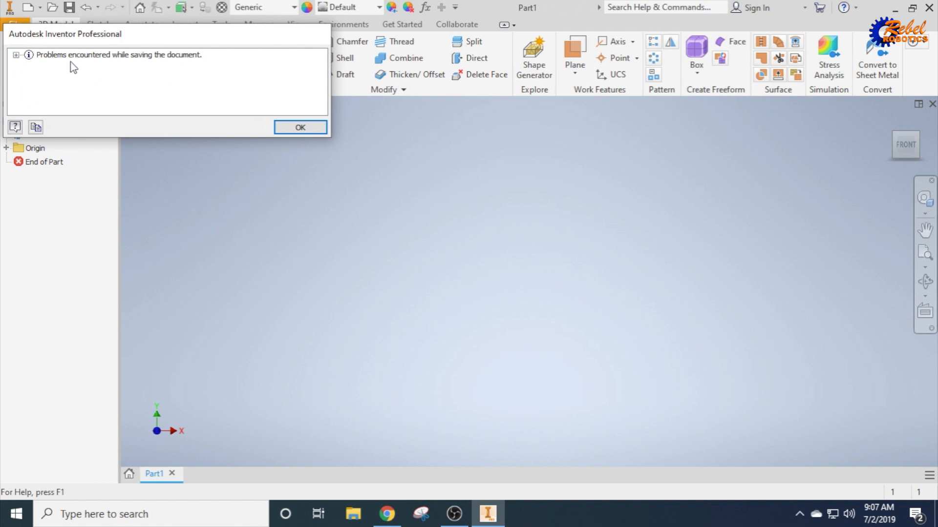
{"action": "left_click", "coordinate": [16, 55]}
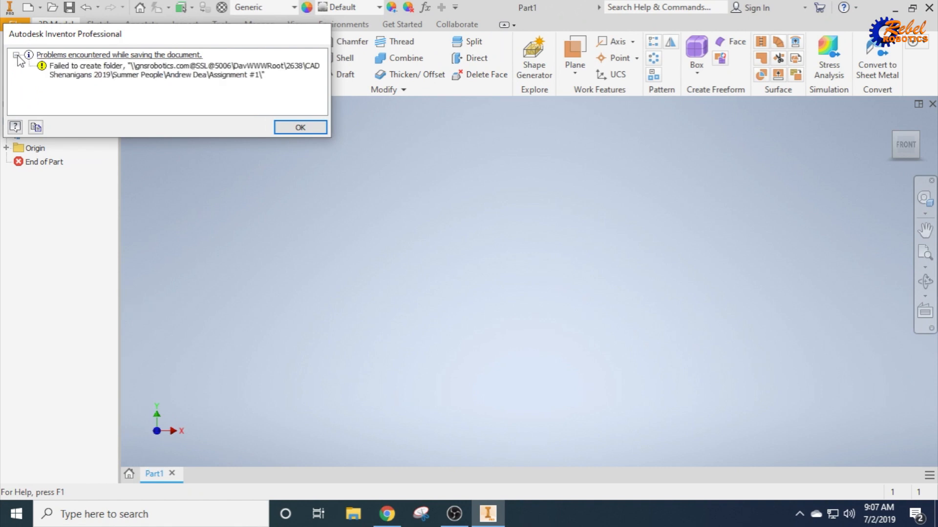
{"action": "left_click", "coordinate": [299, 127]}
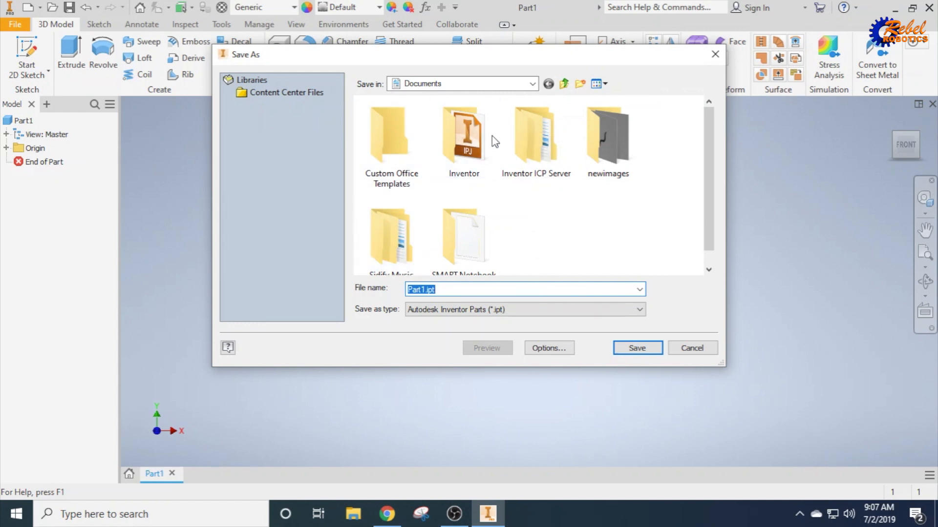
- Save the part to the Desktop as Introduction.ipt
{"action": "left_click", "coordinate": [532, 84]}
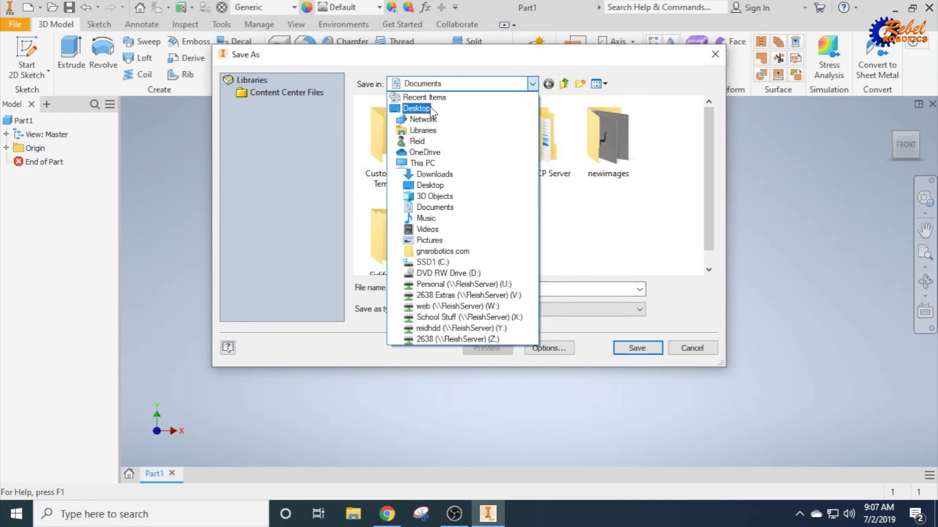
{"action": "left_click", "coordinate": [417, 109]}
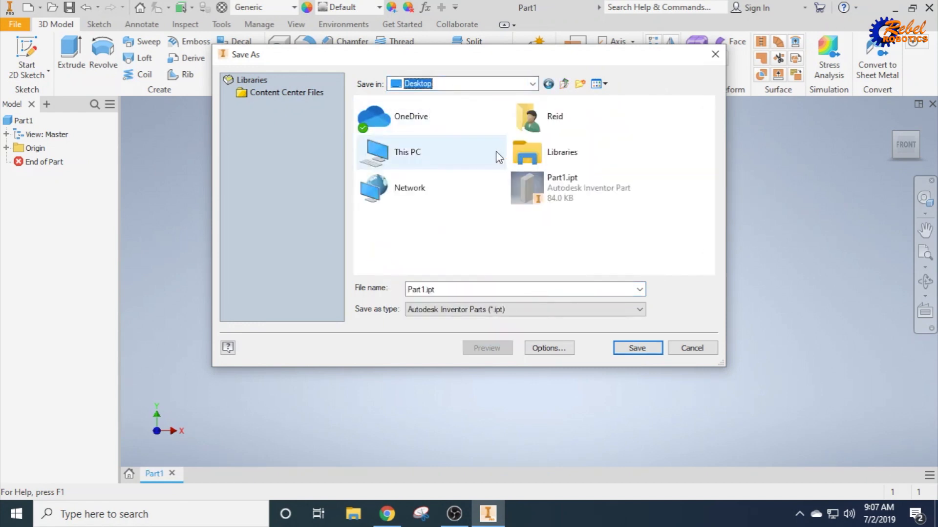
{"action": "left_click", "coordinate": [424, 290]}
{"action": "left_click", "coordinate": [429, 289]}
{"action": "left_click_drag", "start_coordinate": [425, 289], "coordinate": [360, 289]}
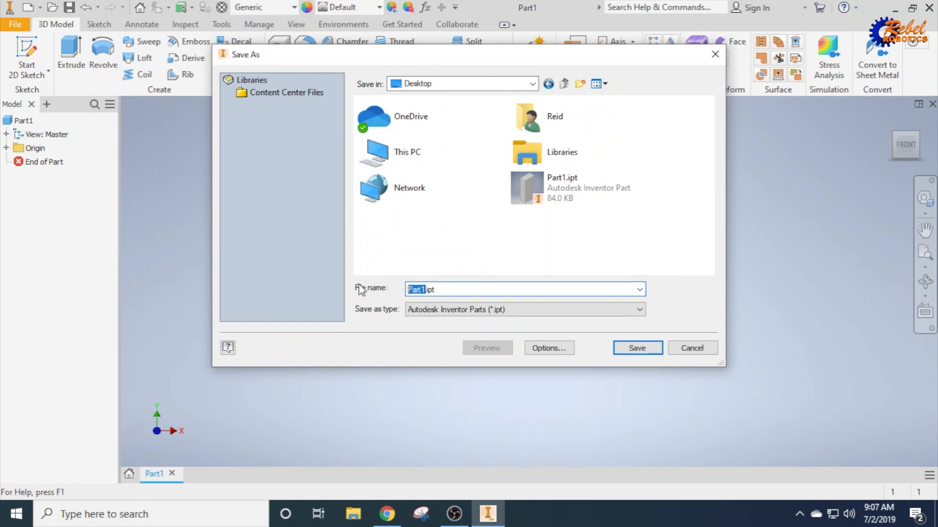
{"action": "type", "text": "Introduction"}
{"action": "left_click", "coordinate": [643, 348]}
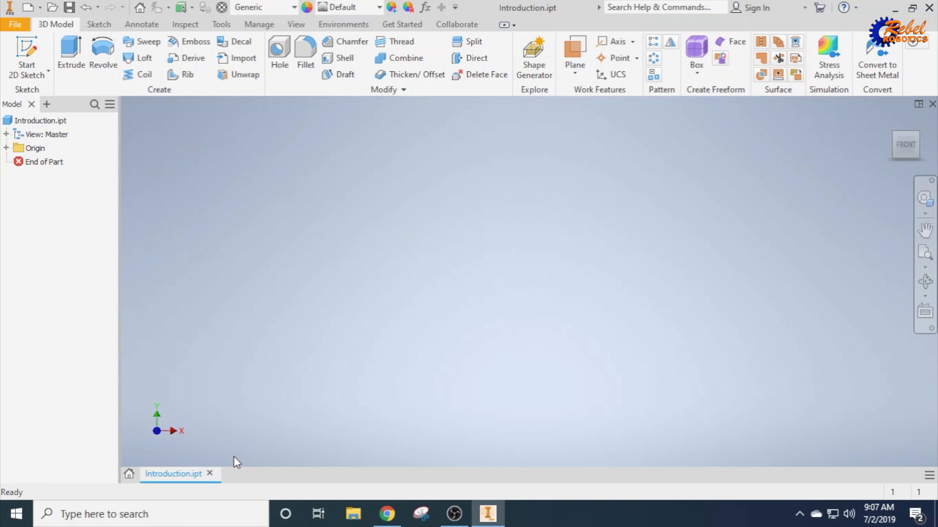
- Close Inventor and switch to File Explorer to open the Desktop folder containing the saved part
{"action": "left_click", "coordinate": [929, 7]}
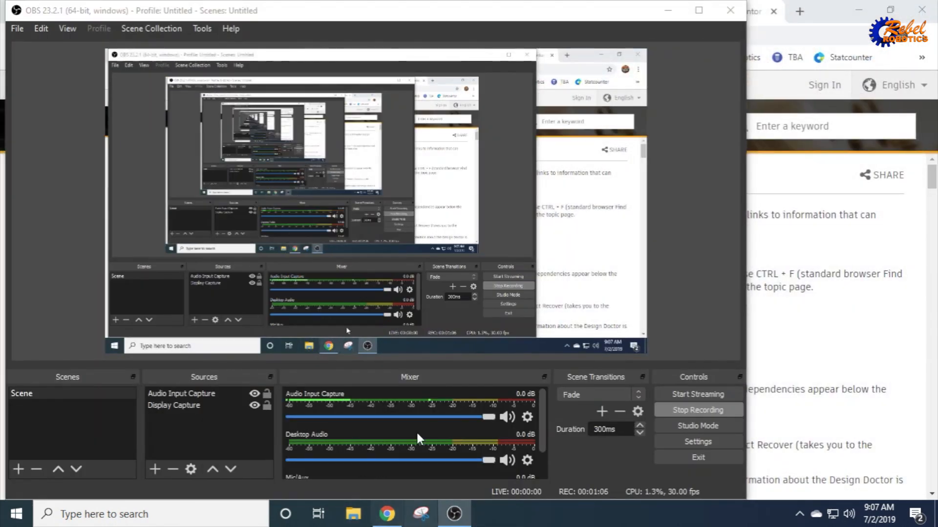
{"action": "key", "text": "super+e"}
{"action": "left_click", "coordinate": [186, 415]}
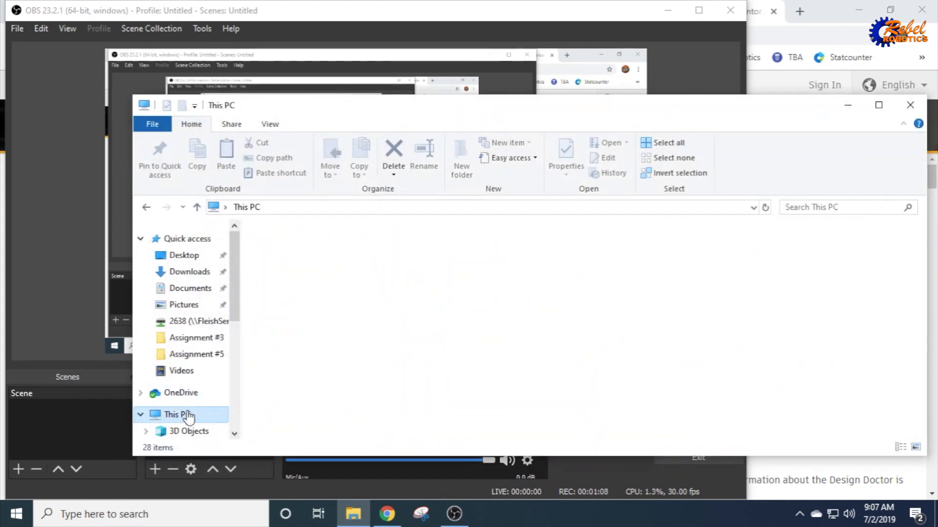
{"action": "double_click", "coordinate": [490, 259]}
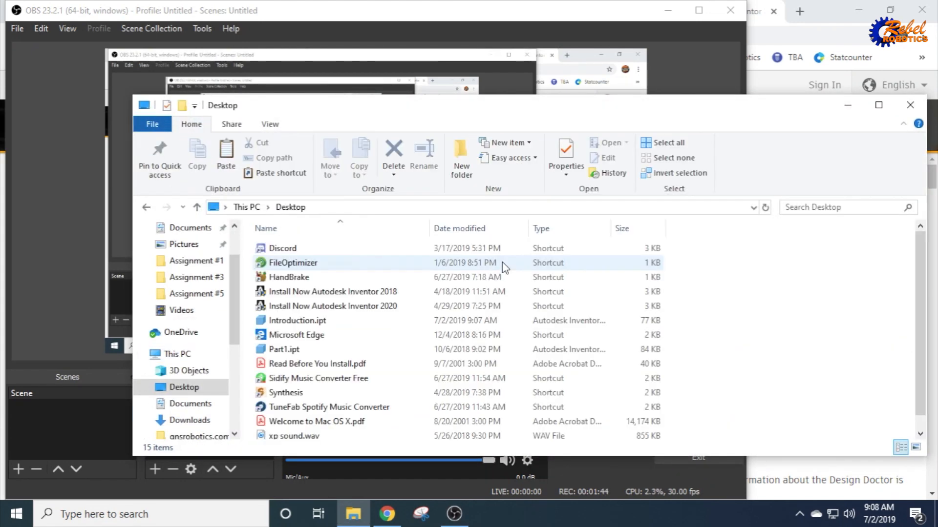
- Copy Introduction.ipt from the Desktop folder
{"action": "left_click", "coordinate": [330, 324]}
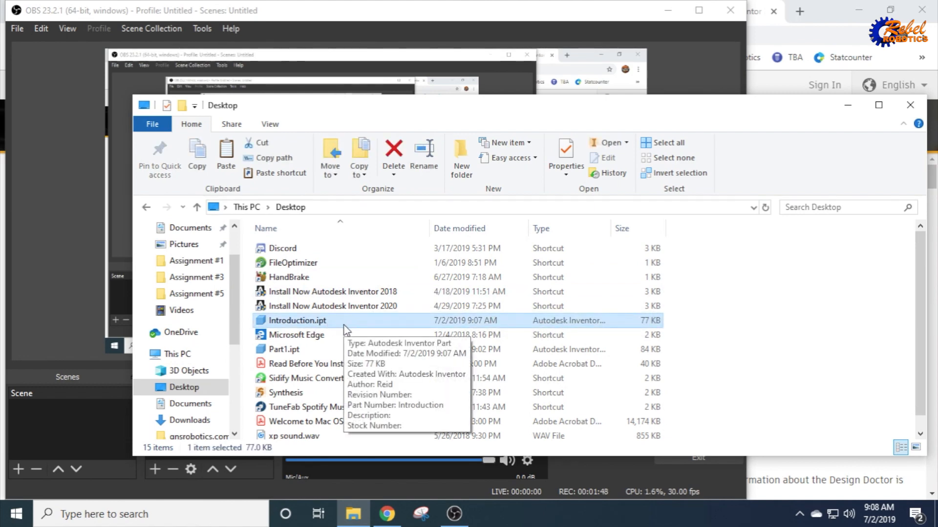
{"action": "right_click", "coordinate": [347, 331]}
{"action": "left_click", "coordinate": [397, 421]}
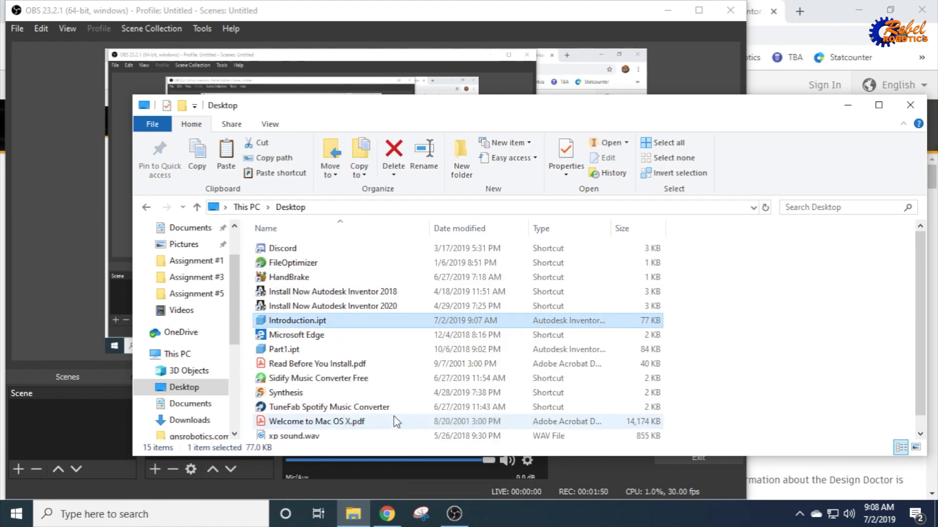
- Paste Introduction.ipt into the member's Assignment #1 folder under gnsrobotics.com, CAD Shenanigans 2019, Summer People
{"action": "left_click", "coordinate": [208, 356]}
{"action": "scroll", "coordinate": [317, 371], "scroll_direction": "down", "scroll_amount": 3}
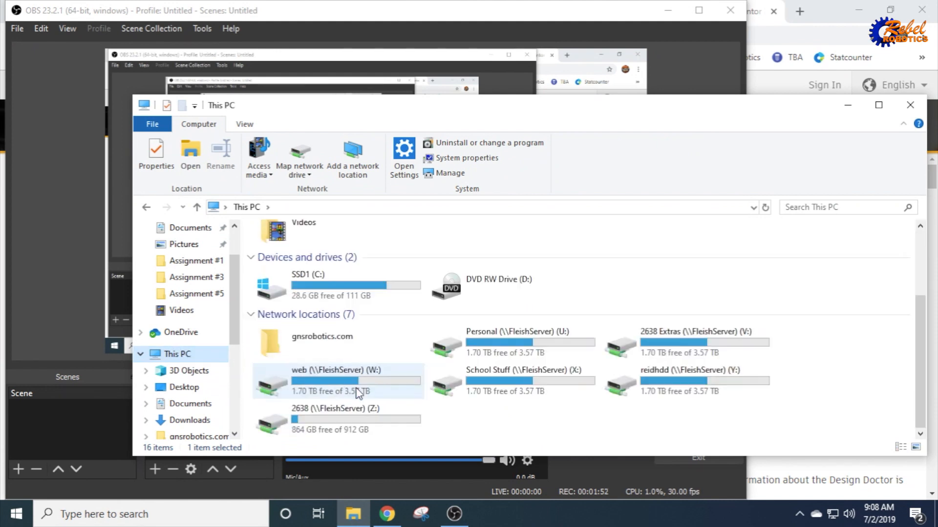
{"action": "double_click", "coordinate": [317, 352]}
{"action": "double_click", "coordinate": [331, 265]}
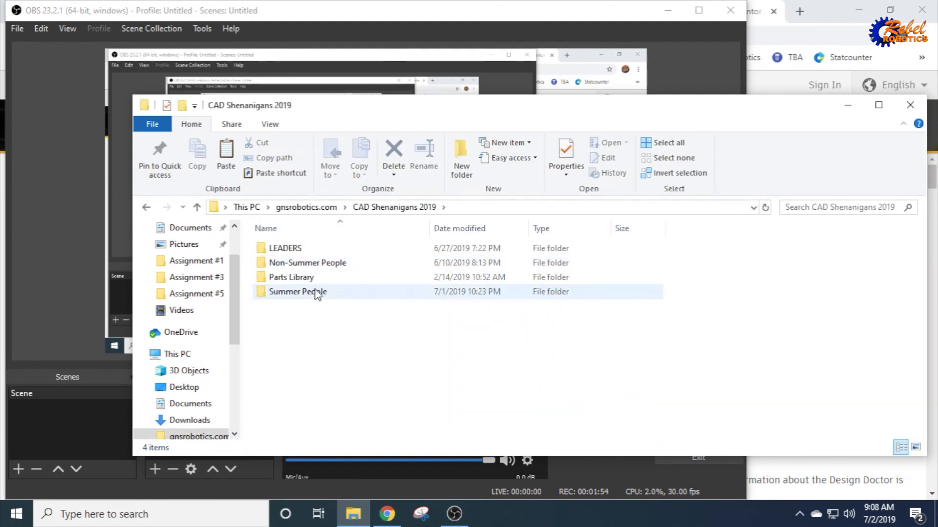
{"action": "double_click", "coordinate": [317, 293]}
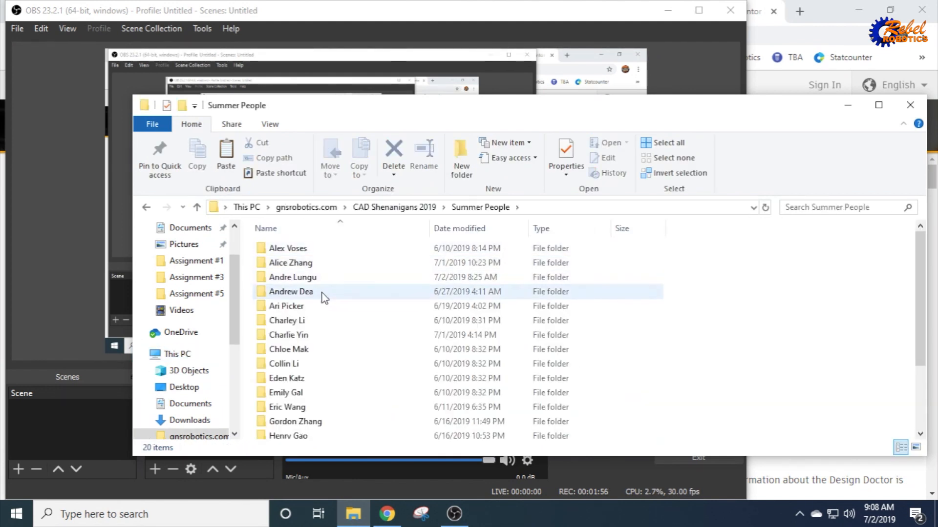
{"action": "double_click", "coordinate": [323, 293]}
{"action": "double_click", "coordinate": [323, 250]}
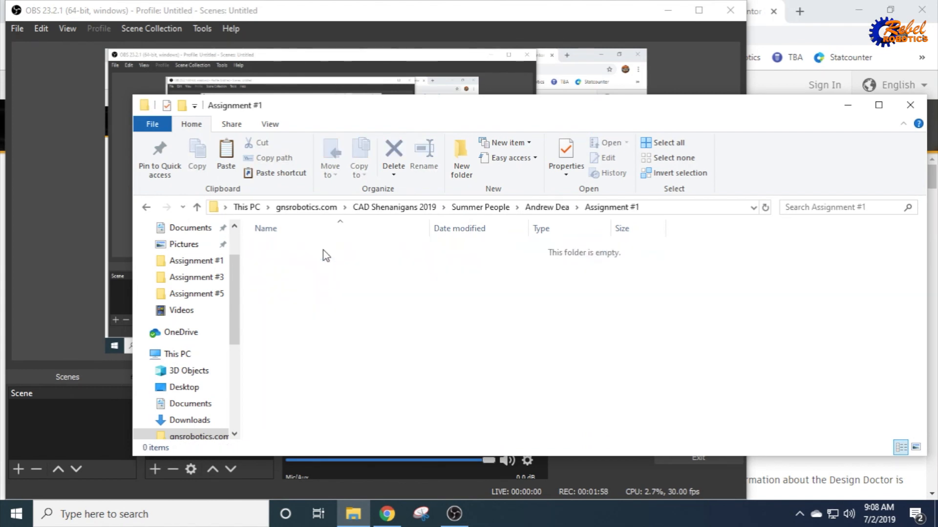
{"action": "right_click", "coordinate": [352, 338]}
{"action": "left_click", "coordinate": [406, 255]}
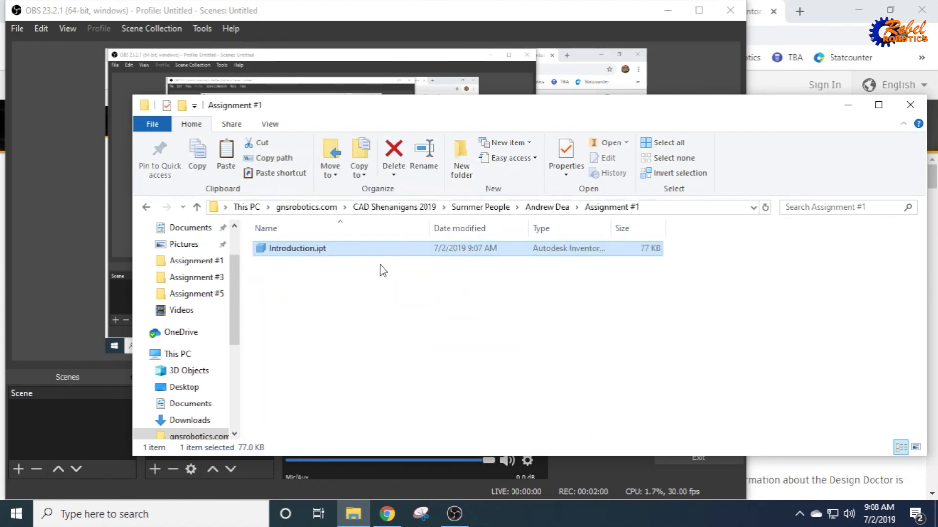
- Open the pasted Introduction.ipt in Inventor and start a 2D sketch on the horizontal XZ plane
{"action": "double_click", "coordinate": [361, 250]}
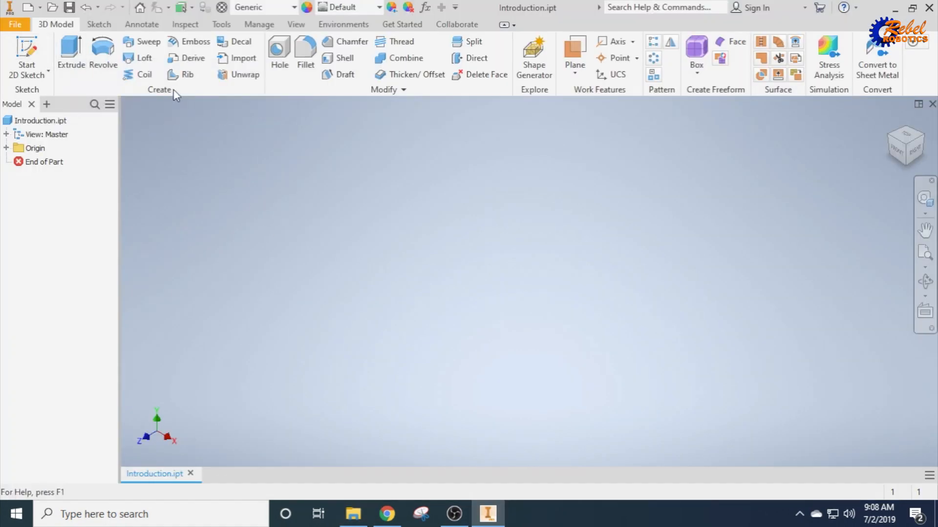
{"action": "left_click", "coordinate": [41, 53]}
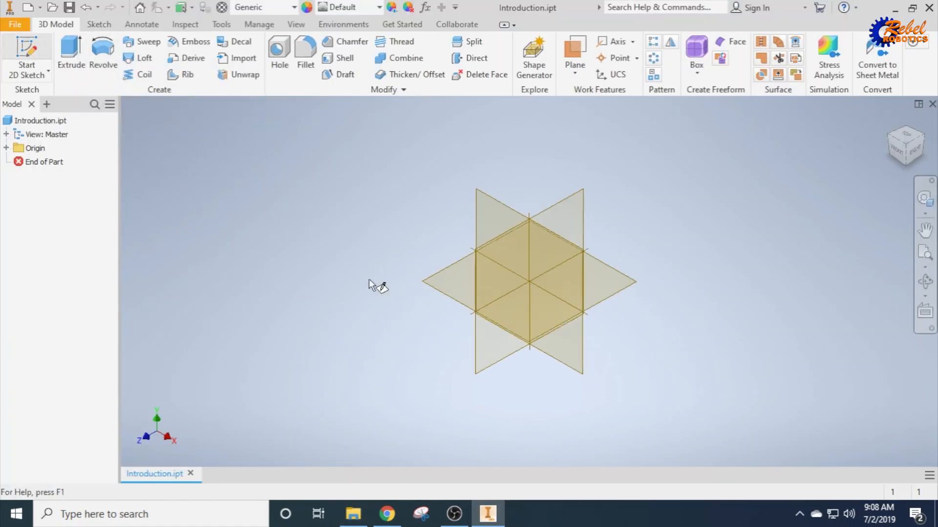
{"action": "left_click", "coordinate": [522, 304]}
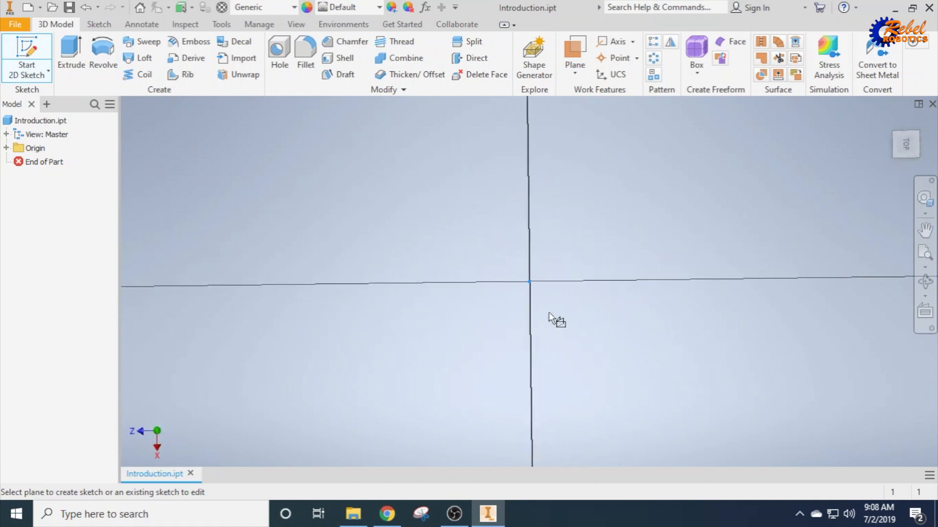
- Draw a circle centred on the sketch origin and finish the sketch
{"action": "left_click", "coordinate": [125, 57]}
{"action": "left_click", "coordinate": [103, 51]}
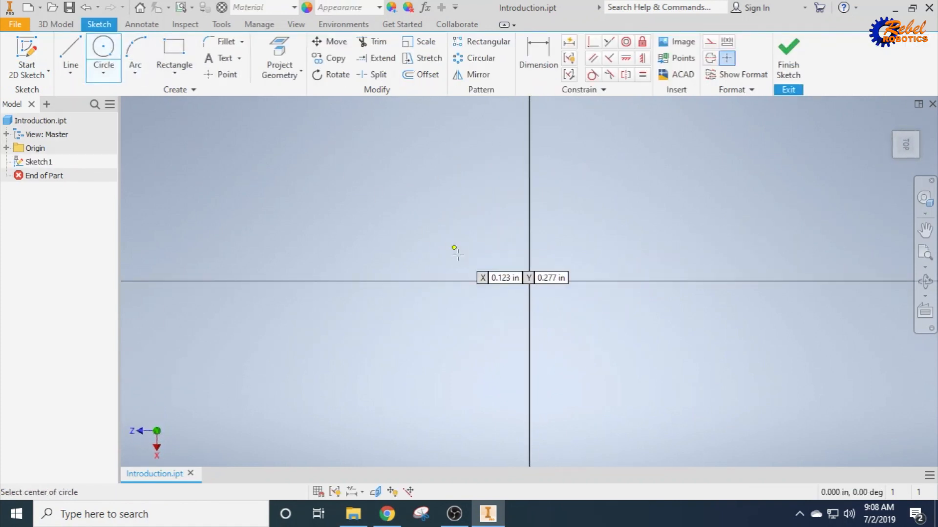
{"action": "left_click", "coordinate": [529, 281]}
{"action": "left_click", "coordinate": [579, 246]}
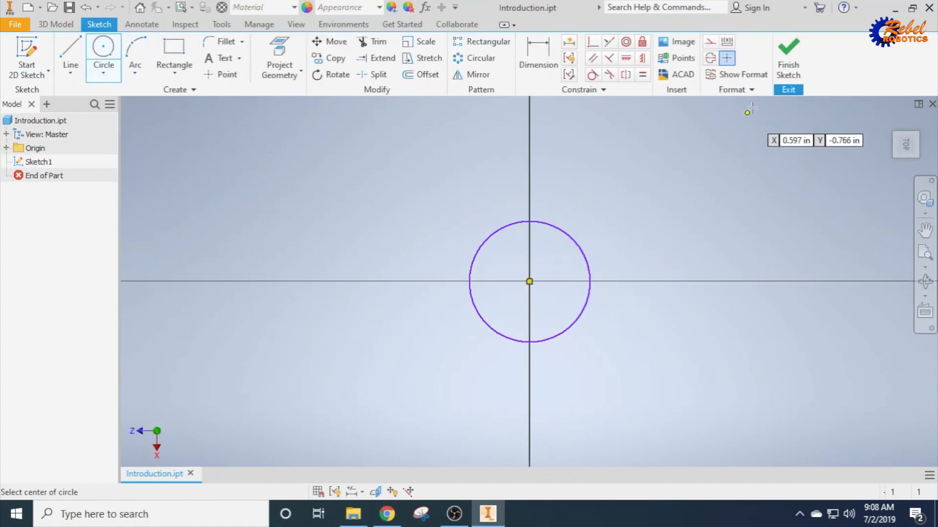
{"action": "left_click", "coordinate": [787, 54]}
- Save Introduction.ipt, then switch to File Explorer and refresh the Assignment #1 folder
{"action": "left_click", "coordinate": [69, 6]}
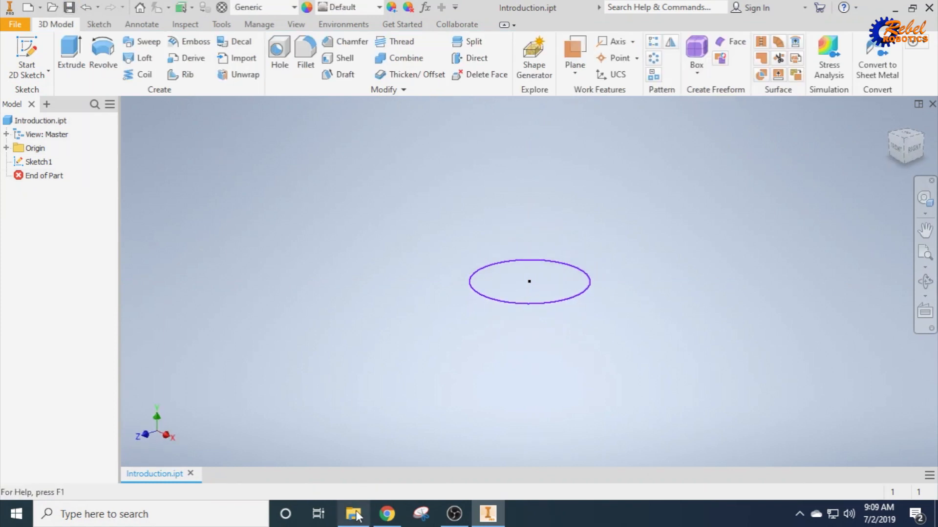
{"action": "left_click", "coordinate": [353, 513]}
{"action": "right_click", "coordinate": [526, 283]}
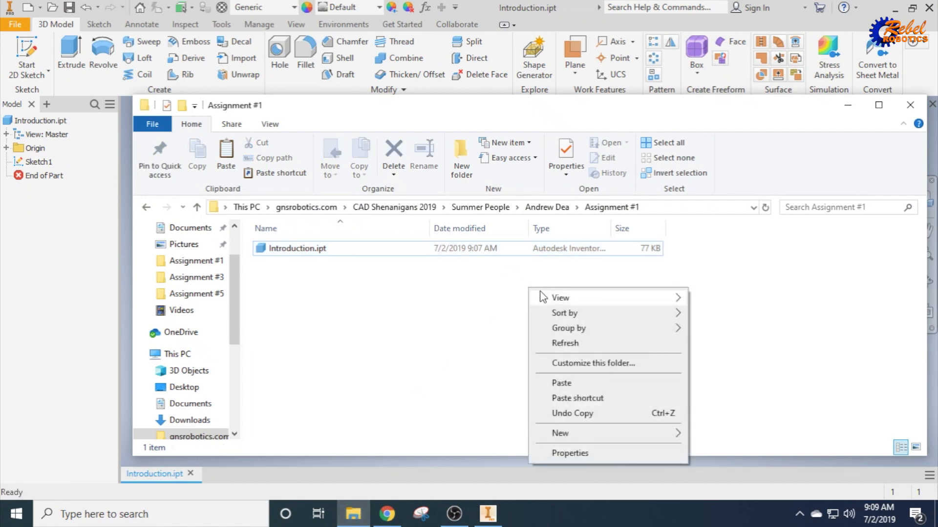
{"action": "left_click", "coordinate": [578, 347]}
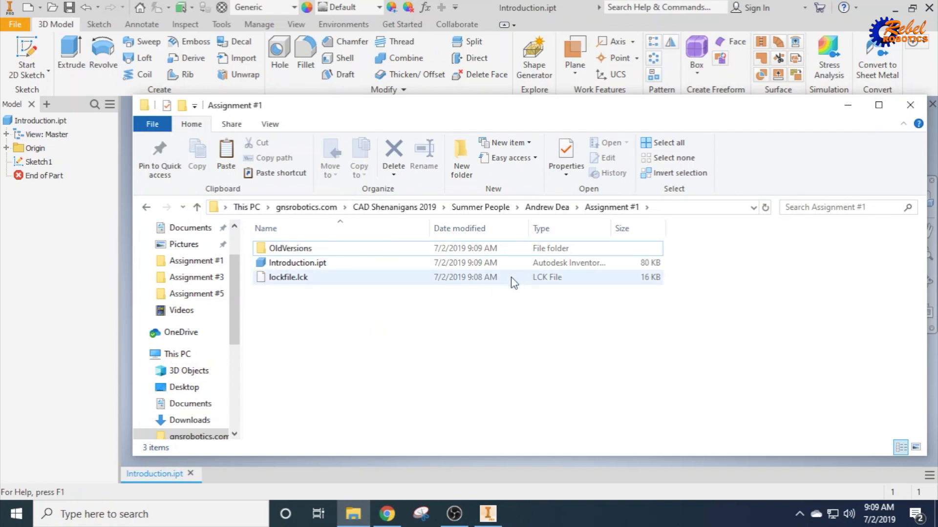
- Look into the OldVersions folder, return through the member's folder to Assignment #1 and examine lockfile.lck
{"action": "double_click", "coordinate": [520, 250]}
{"action": "left_click", "coordinate": [546, 215]}
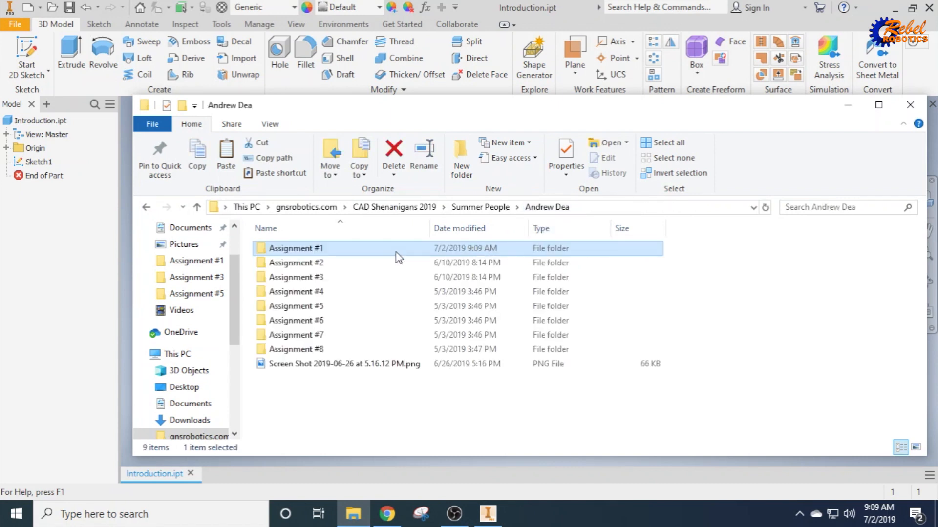
{"action": "double_click", "coordinate": [433, 248]}
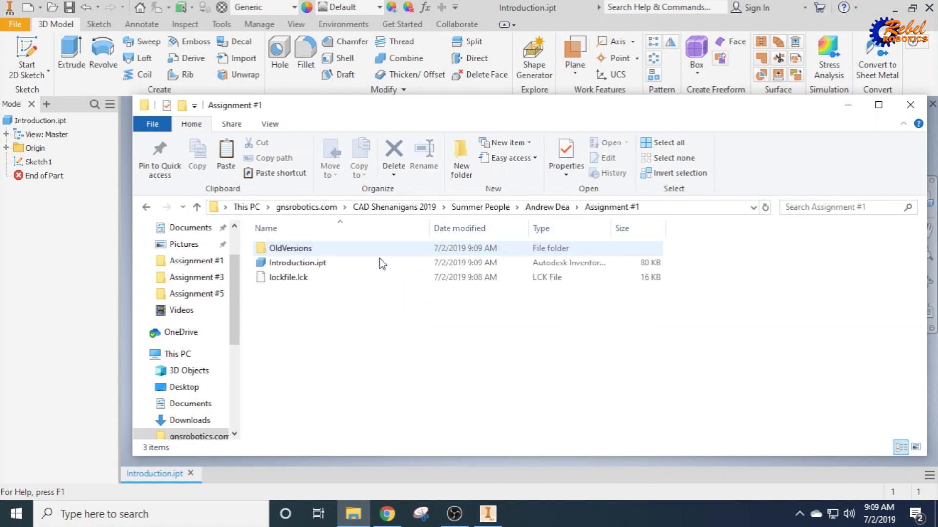
{"action": "left_click", "coordinate": [288, 278]}
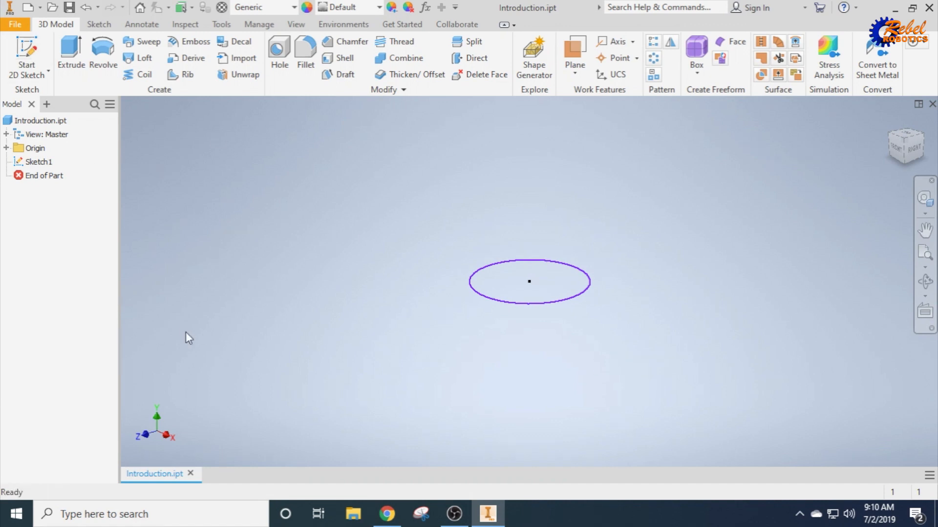
- Create a new part in Inventor and start saving it
{"action": "left_click", "coordinate": [40, 7]}
{"action": "left_click", "coordinate": [54, 84]}
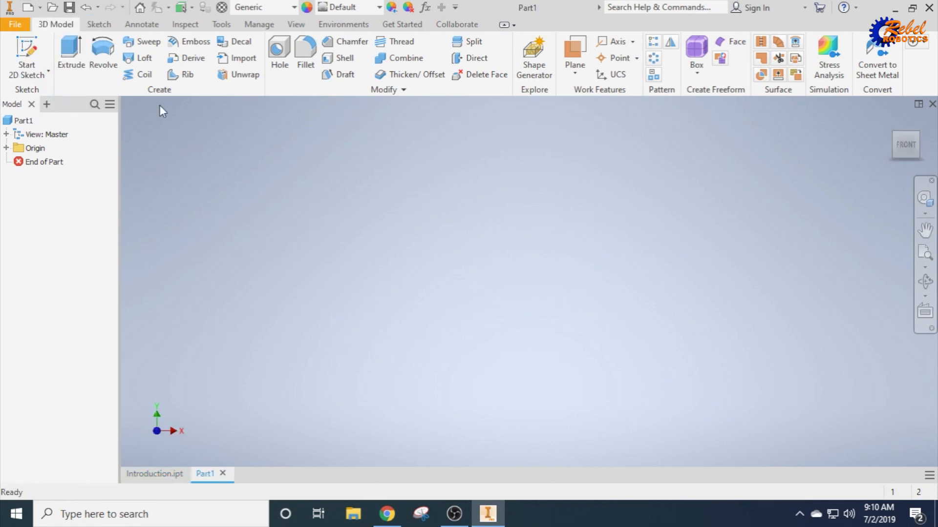
{"action": "left_click", "coordinate": [70, 6]}
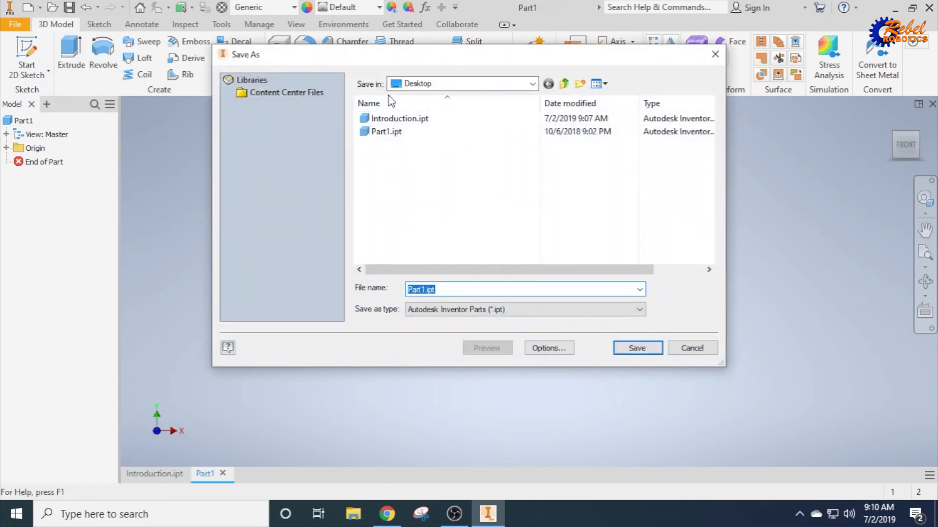
- Set the save location to the member's Assignment #2 folder under gnsrobotics.com, CAD Shenanigans 2019, Summer People
{"action": "left_click", "coordinate": [530, 84]}
{"action": "left_click", "coordinate": [443, 238]}
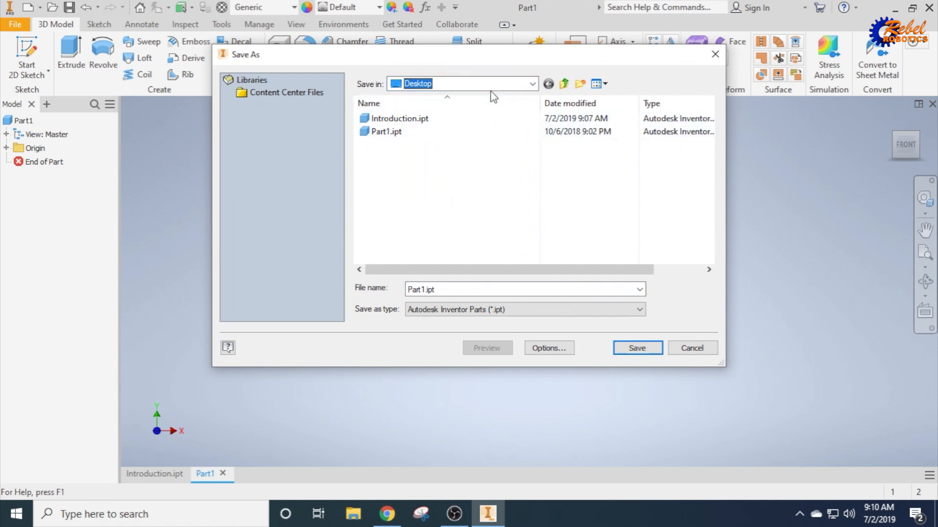
{"action": "left_click", "coordinate": [508, 85]}
{"action": "left_click", "coordinate": [442, 251]}
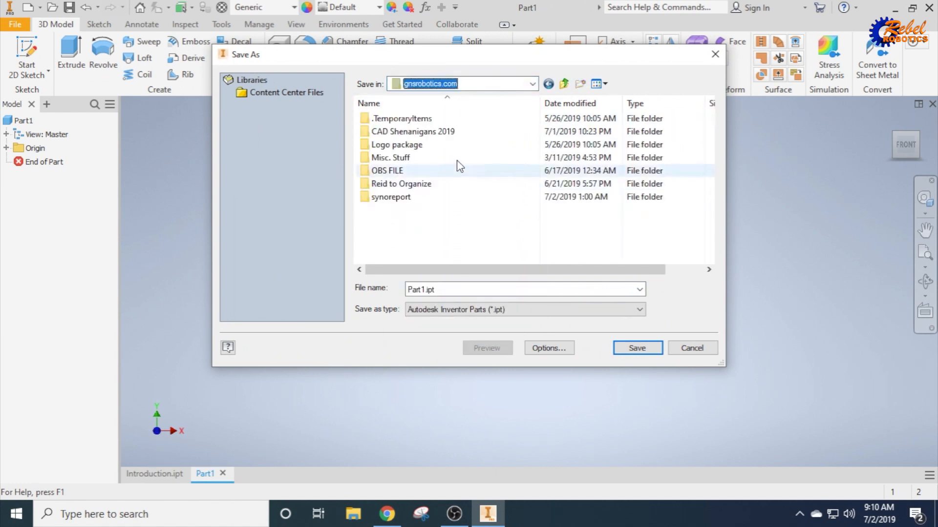
{"action": "double_click", "coordinate": [462, 132]}
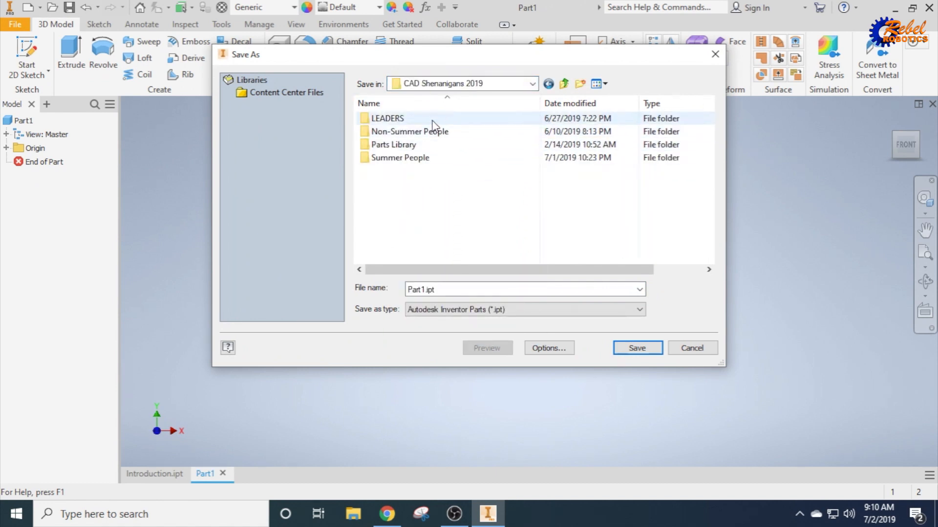
{"action": "left_click", "coordinate": [428, 158]}
{"action": "key", "text": "Return"}
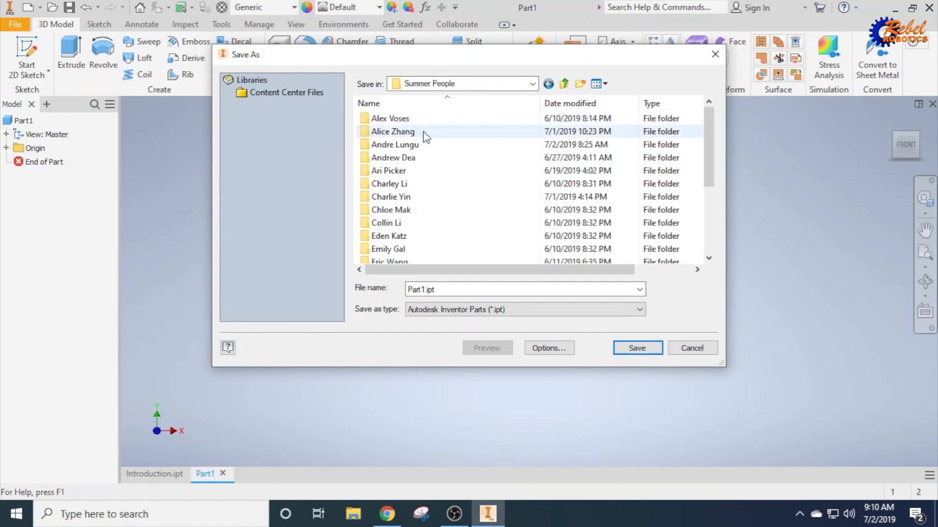
{"action": "double_click", "coordinate": [428, 157]}
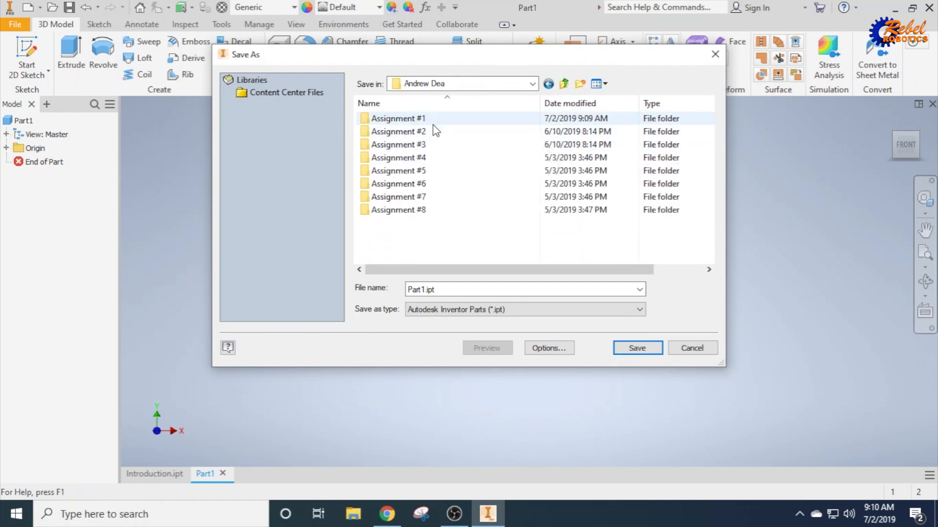
{"action": "double_click", "coordinate": [431, 129]}
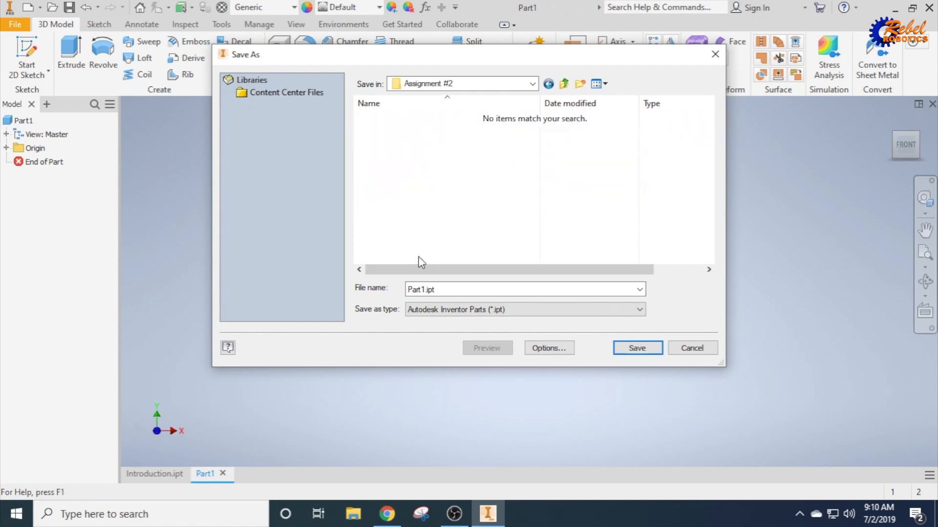
- Name the new part Part2.ipt and save it in the Assignment #2 folder
{"action": "left_click", "coordinate": [423, 288]}
{"action": "left_click", "coordinate": [423, 288]}
{"action": "key", "text": "BackSpace"}
{"action": "type", "text": "2"}
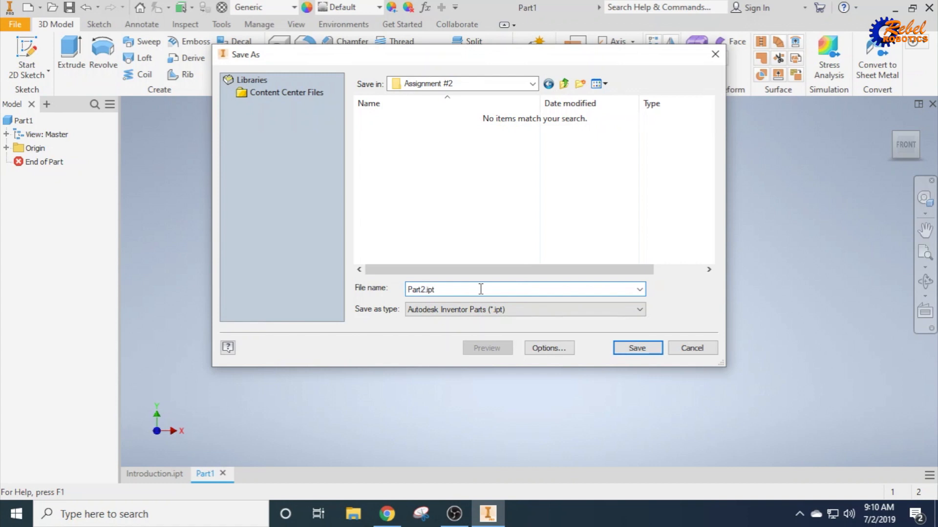
{"action": "left_click", "coordinate": [649, 351]}
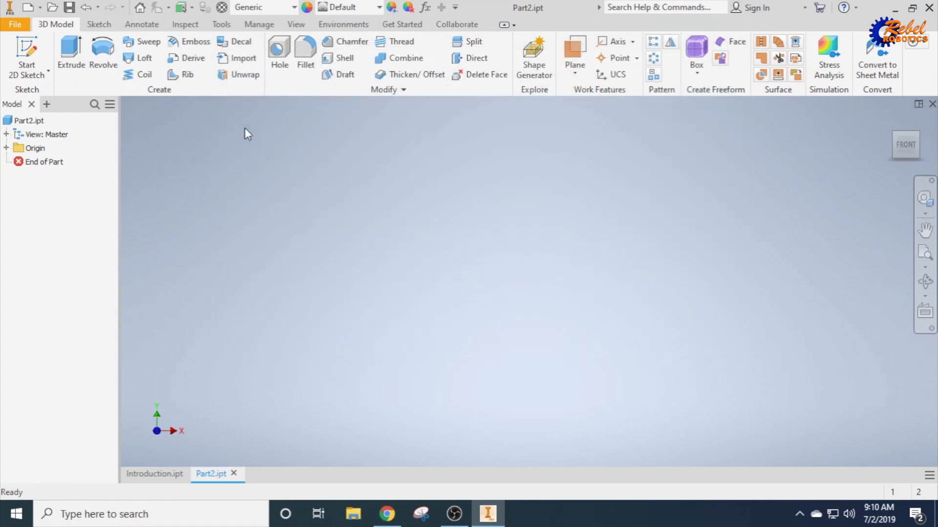
- Switch to File Explorer and open the gnsrobotics.com network location under This PC
{"action": "left_click", "coordinate": [353, 514]}
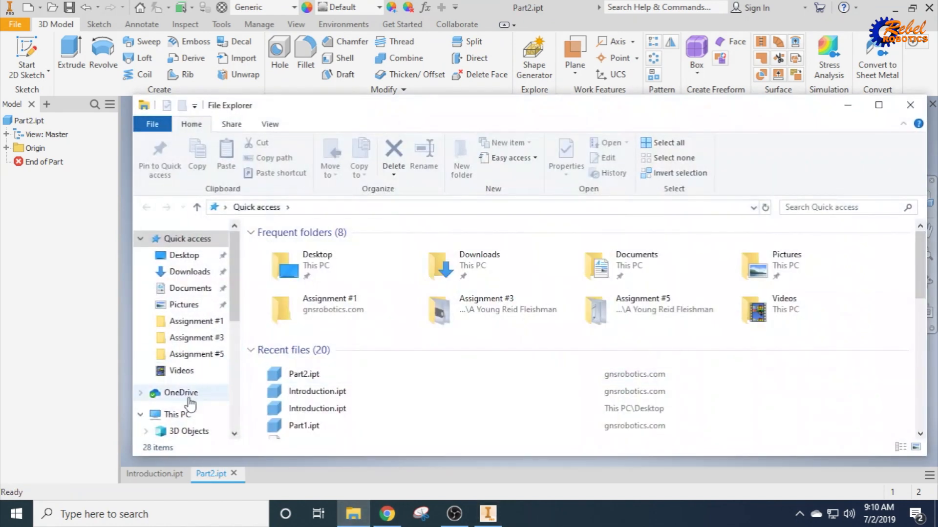
{"action": "left_click", "coordinate": [178, 415]}
{"action": "scroll", "coordinate": [302, 421], "scroll_direction": "down", "scroll_amount": 3}
{"action": "left_click", "coordinate": [249, 253]}
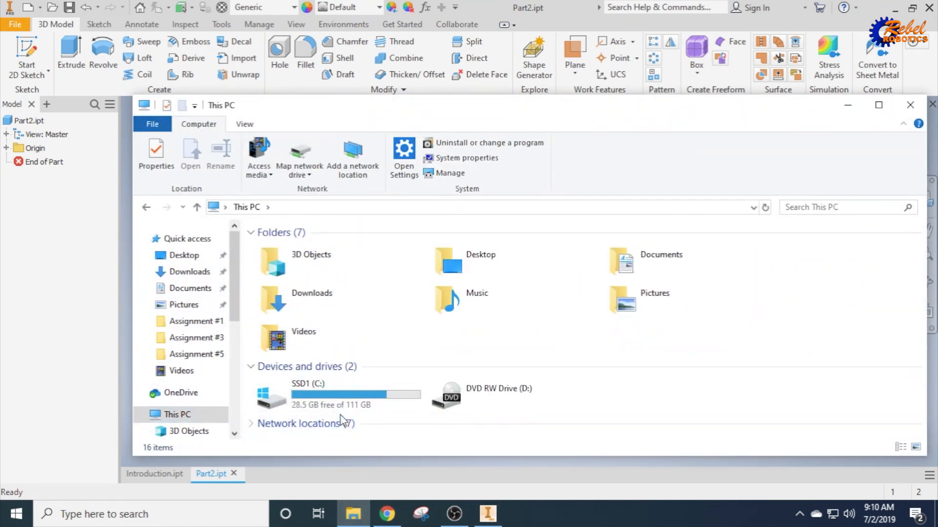
{"action": "left_click", "coordinate": [253, 424]}
{"action": "left_click", "coordinate": [252, 424]}
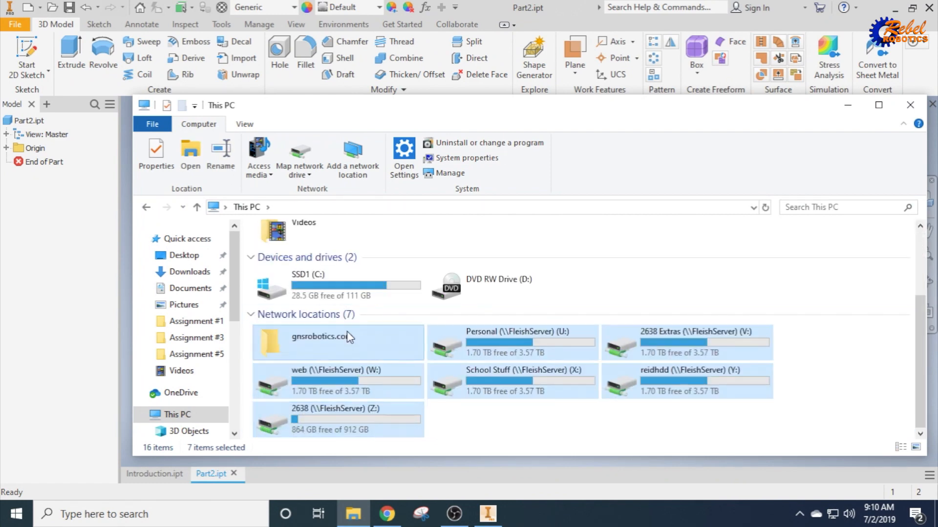
{"action": "double_click", "coordinate": [362, 351]}
- Browse through CAD Shenanigans 2019, Summer People and the member's folder to Assignment #2 and check for the saved part
{"action": "double_click", "coordinate": [313, 262]}
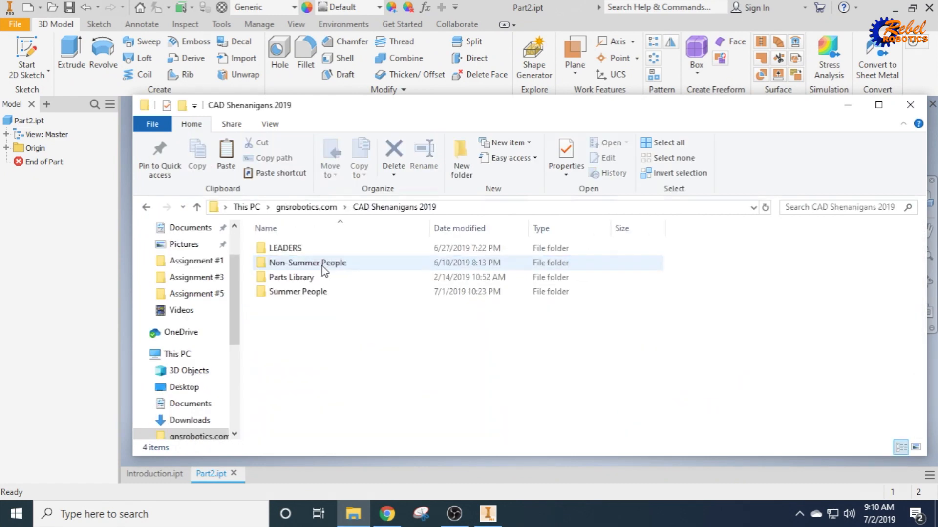
{"action": "left_click", "coordinate": [303, 293]}
{"action": "double_click", "coordinate": [303, 293]}
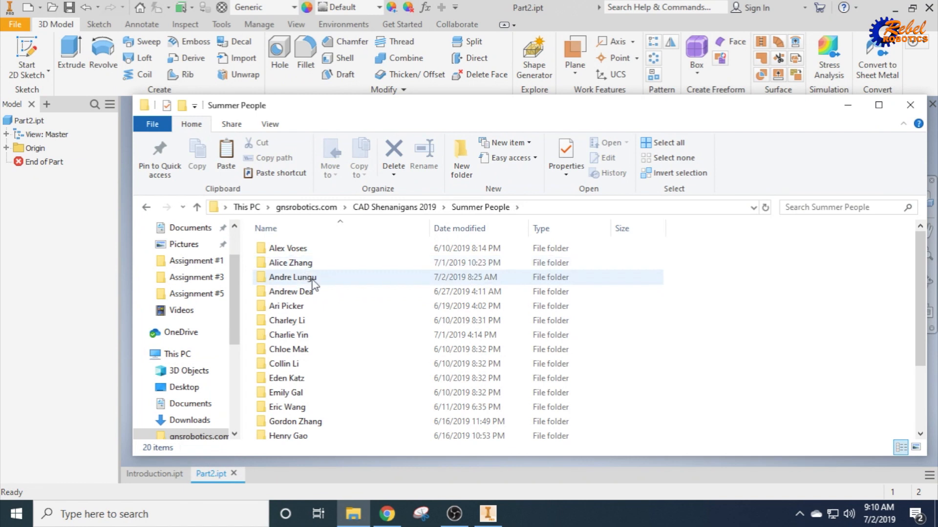
{"action": "double_click", "coordinate": [309, 291]}
{"action": "left_click", "coordinate": [307, 263]}
{"action": "double_click", "coordinate": [307, 263]}
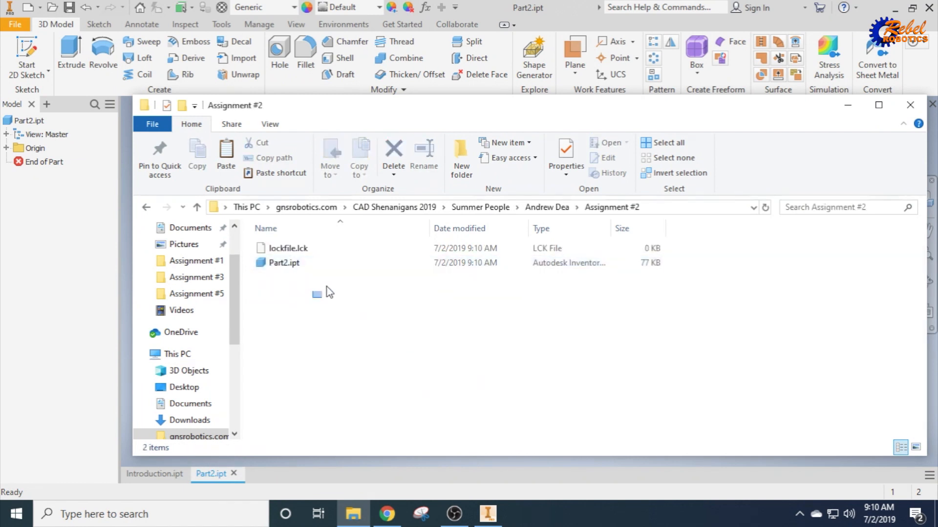
{"action": "mouse_move", "coordinate": [329, 292]}
{"action": "left_mouse_down"}
{"action": "mouse_move", "coordinate": [382, 293]}
{"action": "mouse_move", "coordinate": [341, 278]}
{"action": "left_mouse_up"}
{"action": "left_click", "coordinate": [438, 365]}
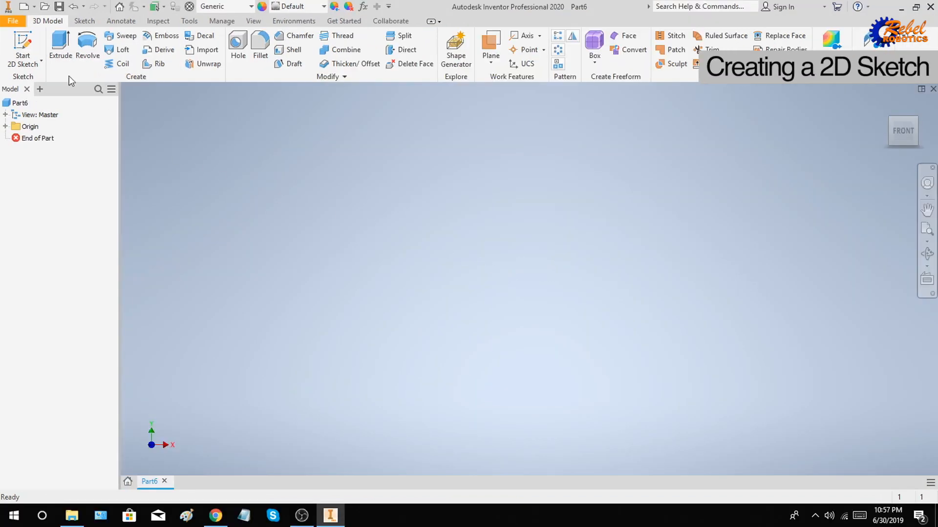
- Start a 2D sketch on the horizontal XZ plane and view the available arc types
{"action": "left_click", "coordinate": [23, 41]}
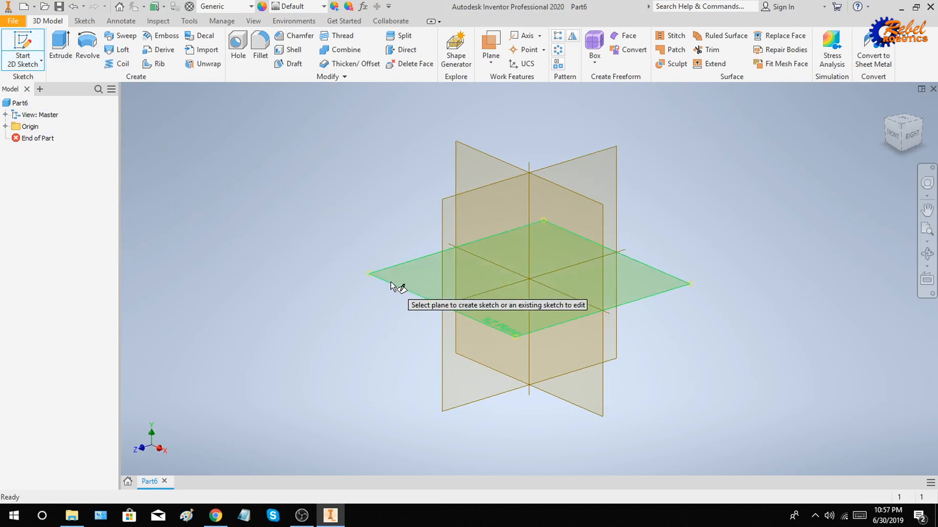
{"action": "left_click", "coordinate": [644, 283]}
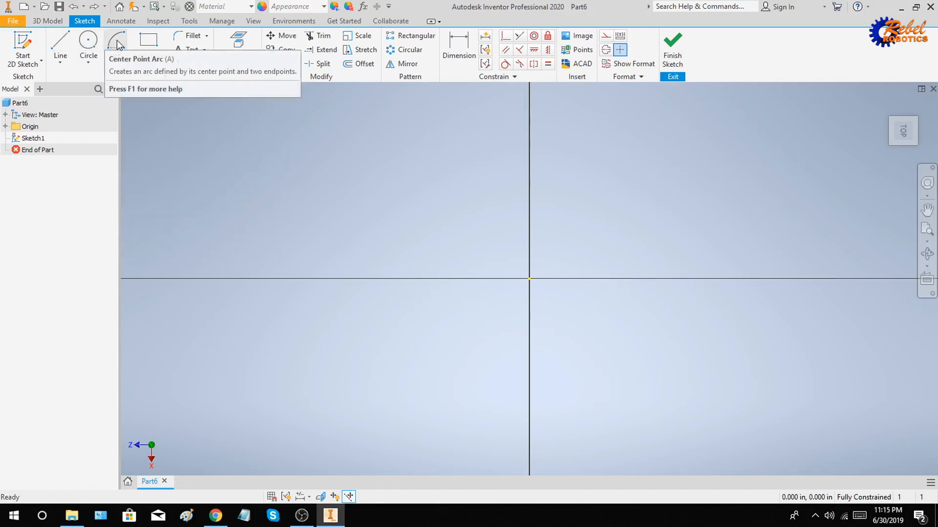
{"action": "left_click", "coordinate": [115, 62]}
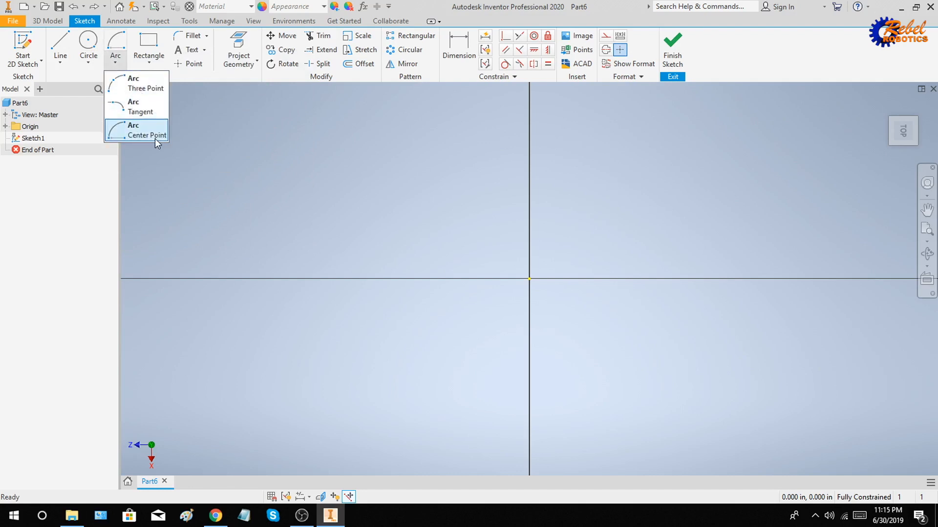
- Draw a rectangle from the origin, 1 in wide and 0.5 in high, in the upper right quadrant
{"action": "left_click", "coordinate": [144, 43]}
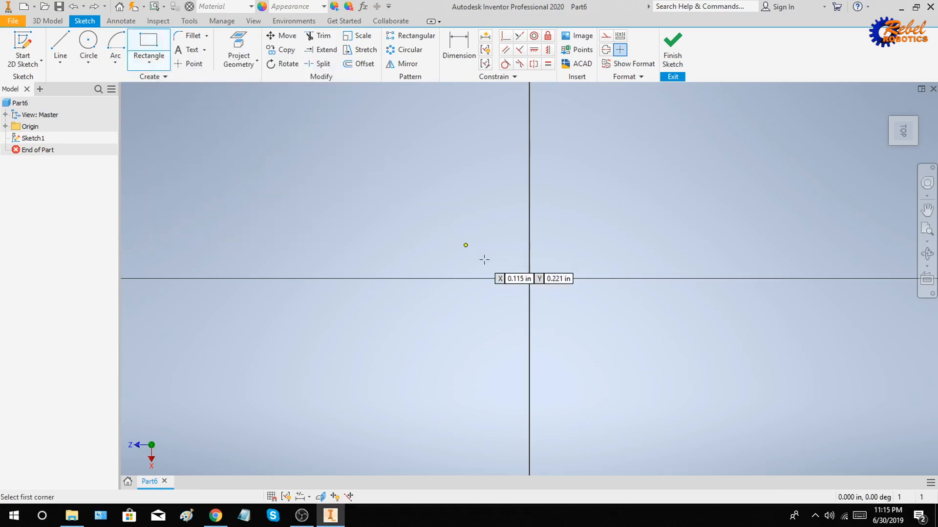
{"action": "left_click", "coordinate": [530, 278]}
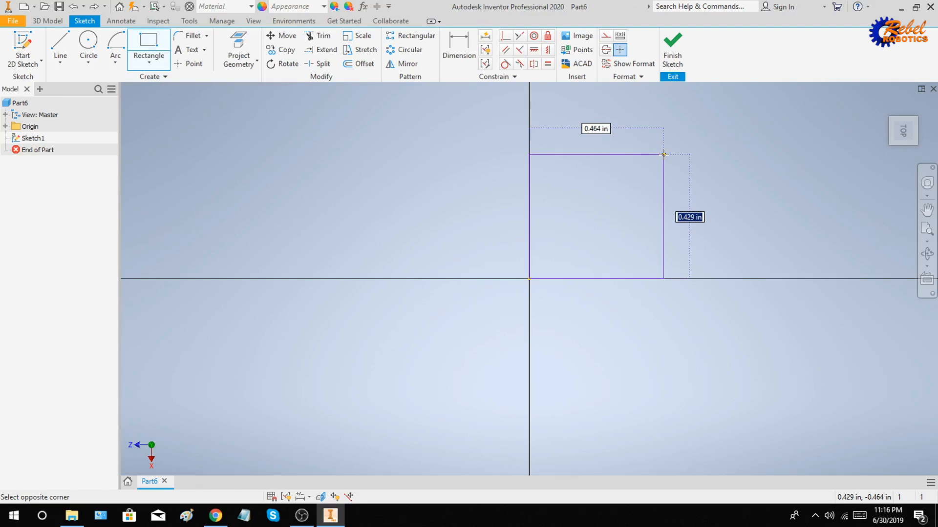
{"action": "type", "text": "0."}
{"action": "key", "text": "BackSpace"}
{"action": "key", "text": "BackSpace"}
{"action": "type", "text": "0.5"}
{"action": "key", "text": "Tab"}
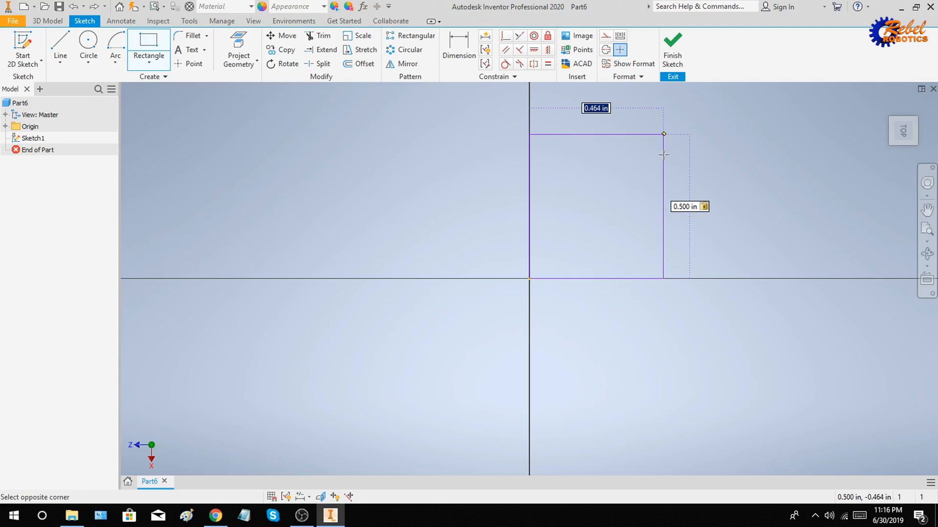
{"action": "type", "text": "1"}
{"action": "key", "text": "Tab"}
{"action": "key", "text": "Return"}
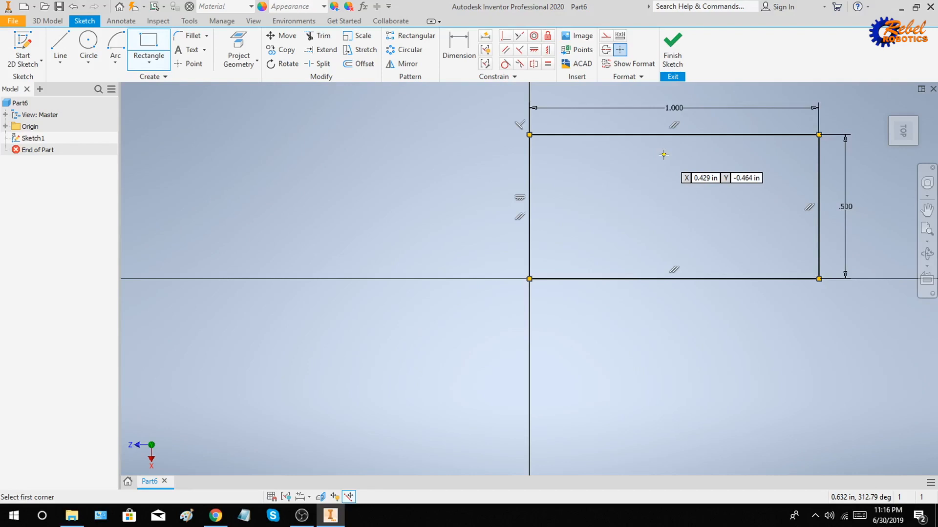
{"action": "key", "text": "Escape"}
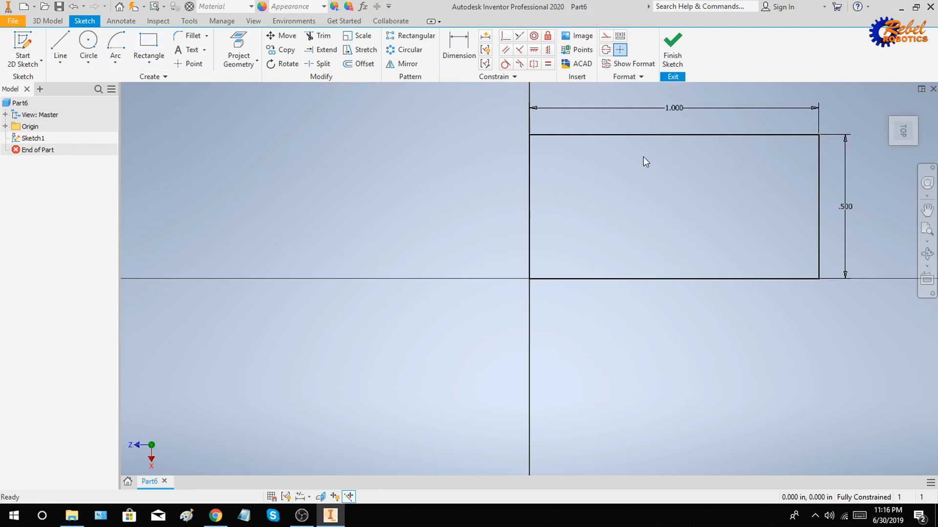
- Set the rectangle's horizontal dimension to 0.75 in
{"action": "double_click", "coordinate": [673, 108]}
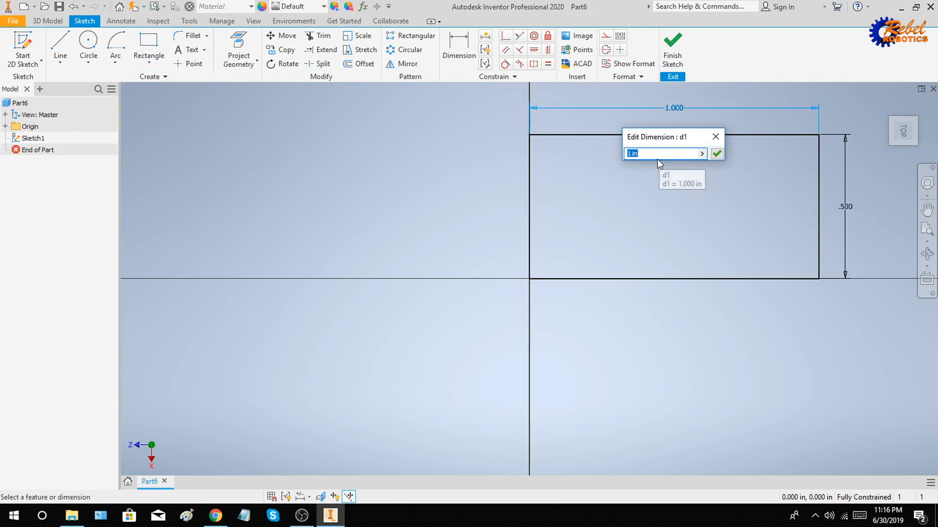
{"action": "type", "text": "0.75"}
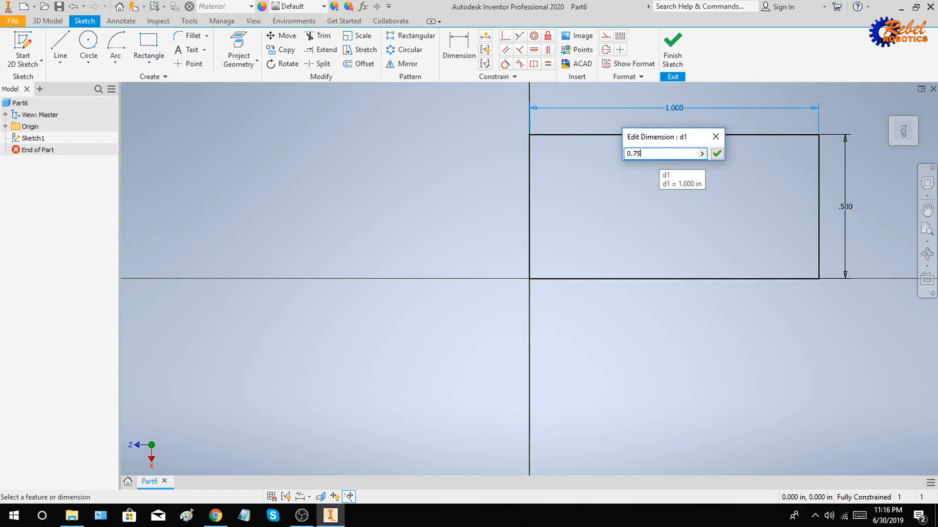
{"action": "key", "text": "Return"}
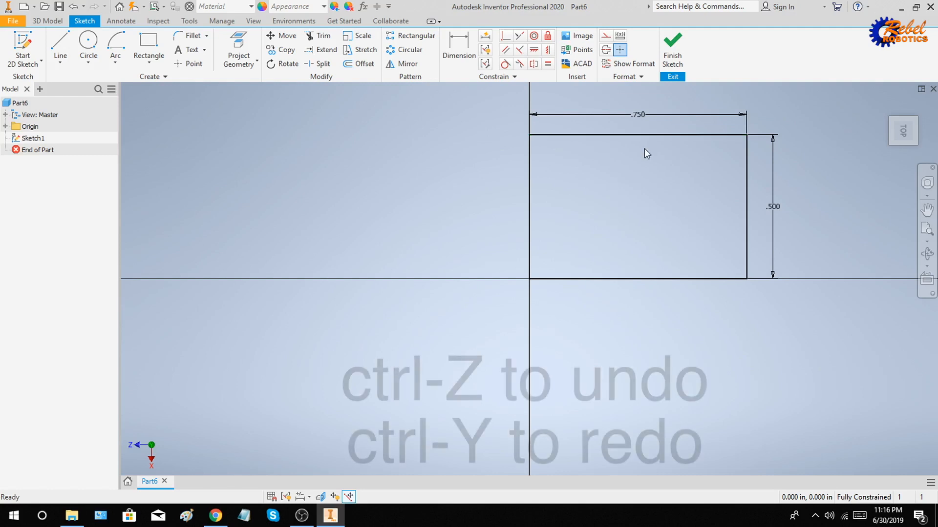
- Undo and redo the last dimension change, and finish the sketch
{"action": "key", "text": "ctrl+z"}
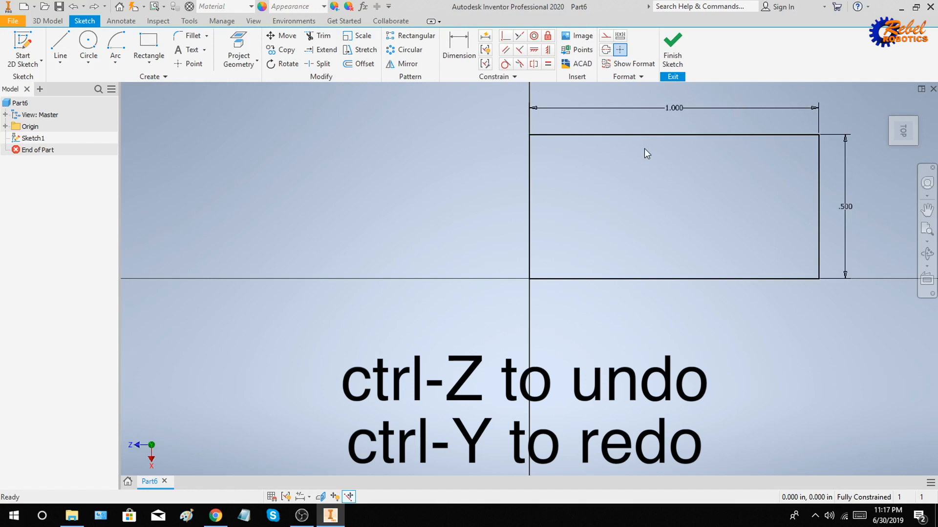
{"action": "key", "text": "ctrl+y"}
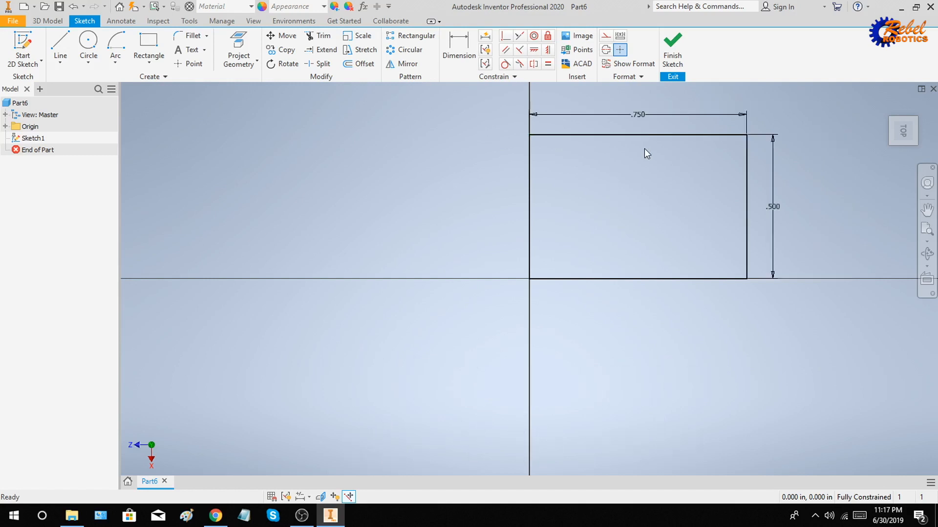
{"action": "left_click", "coordinate": [678, 55]}
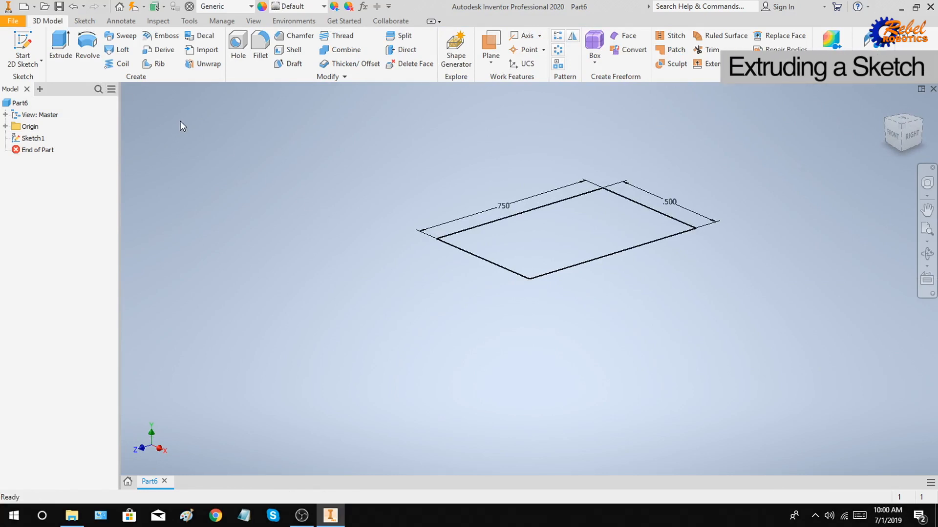
- Start an Extrude of the rectangle profile with a distance of 0.25 in
{"action": "left_click", "coordinate": [65, 52]}
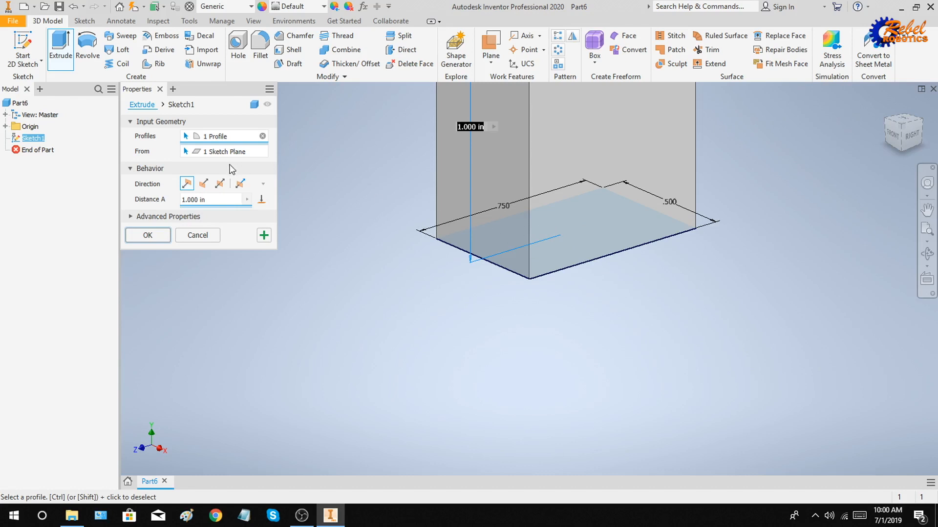
{"action": "left_click", "coordinate": [201, 199]}
{"action": "left_click_drag", "start_coordinate": [202, 199], "coordinate": [172, 201]}
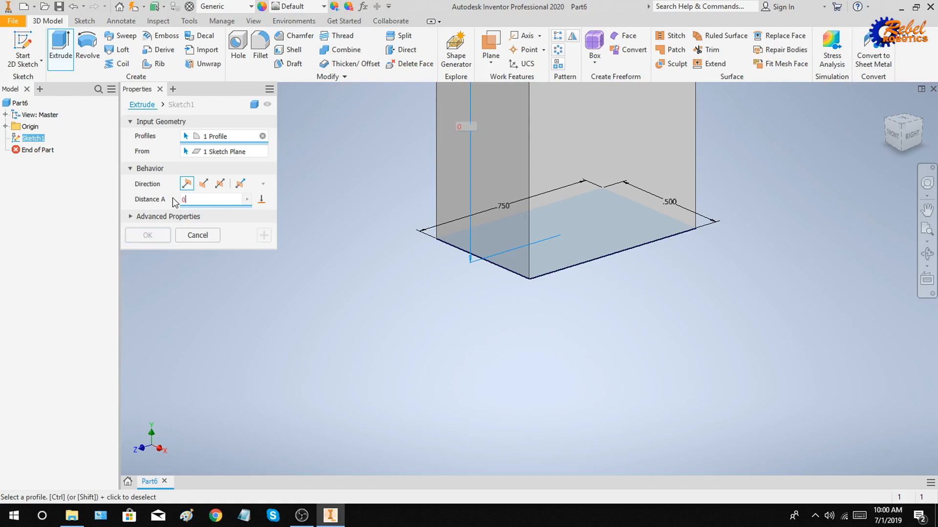
{"action": "type", "text": "0.25"}
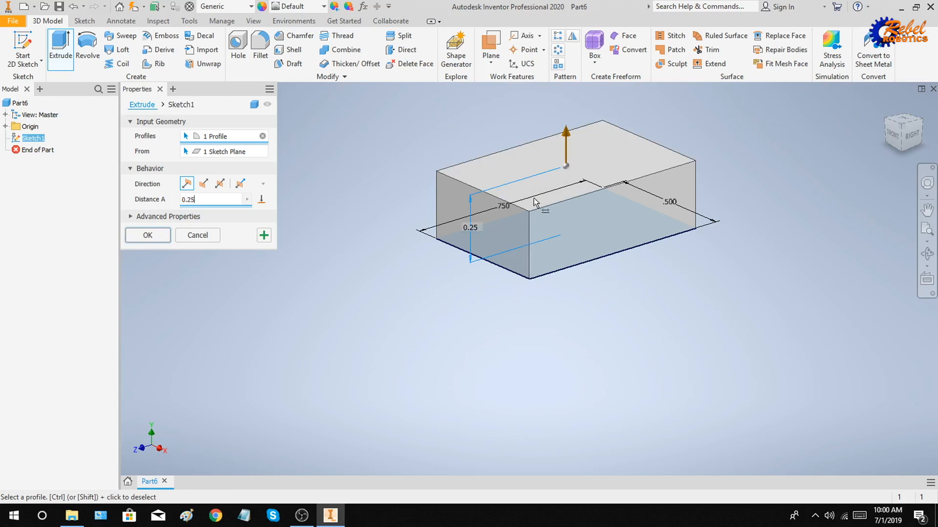
- Compare the flipped and default extrusion directions, and create the extrusion in the default upward direction
{"action": "left_click", "coordinate": [203, 184]}
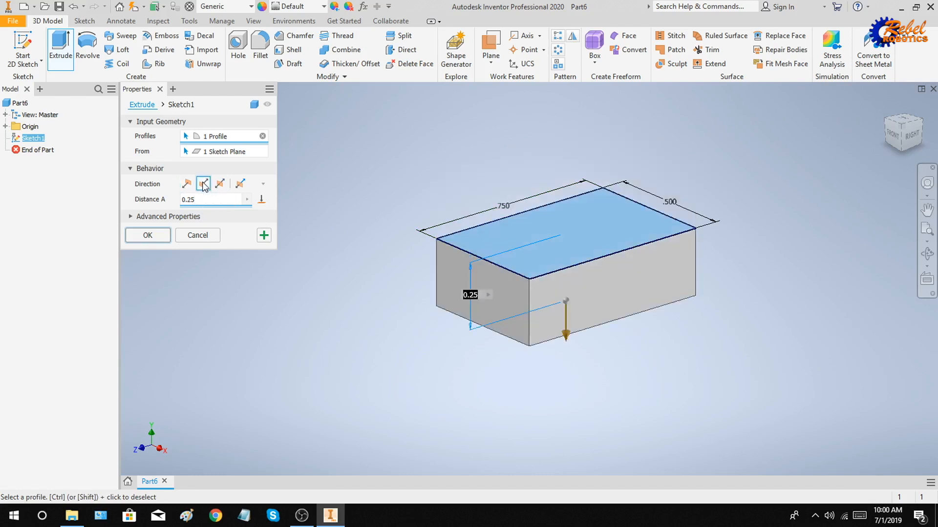
{"action": "left_click", "coordinate": [187, 184]}
{"action": "left_click", "coordinate": [204, 185]}
{"action": "left_click", "coordinate": [187, 184]}
{"action": "left_click", "coordinate": [204, 184]}
{"action": "left_click", "coordinate": [187, 185]}
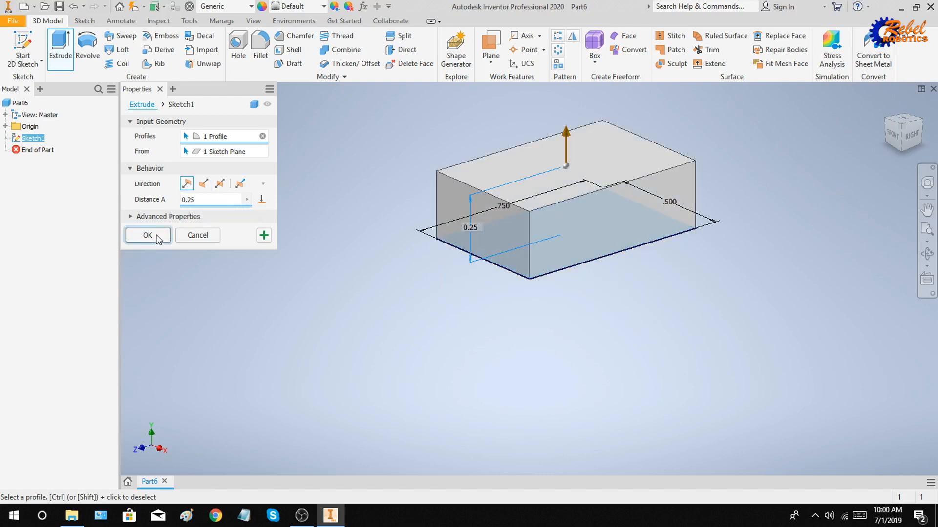
{"action": "left_click", "coordinate": [148, 236]}
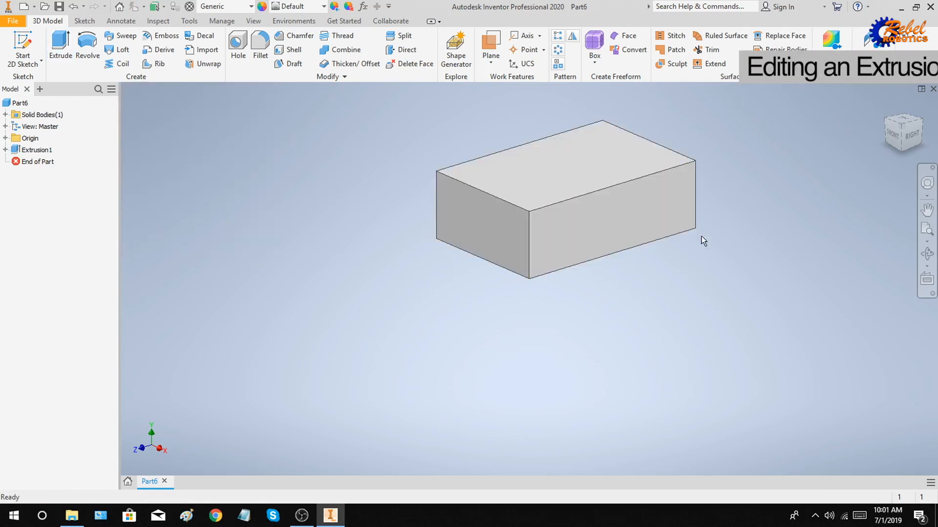
- Edit the extrusion to run in the flipped, downward direction with a distance of 0.5 in
{"action": "right_click", "coordinate": [46, 152]}
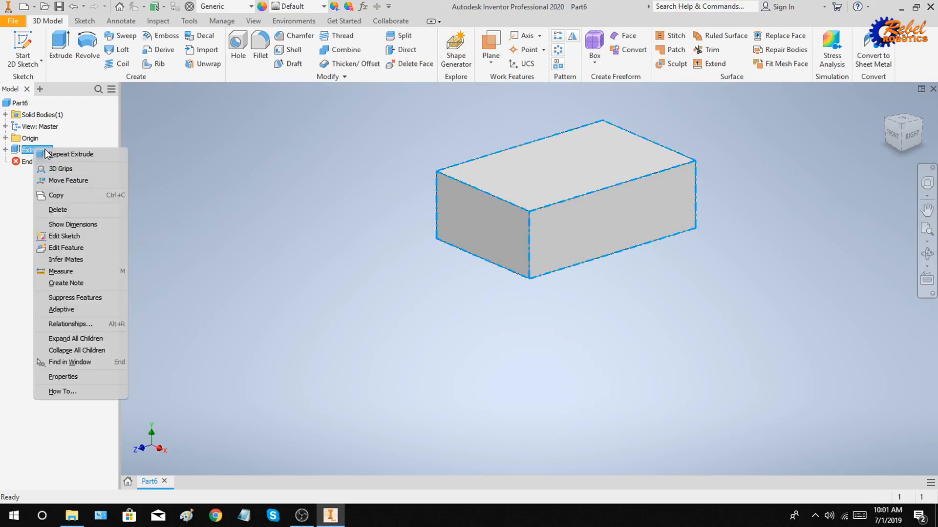
{"action": "left_click", "coordinate": [75, 248]}
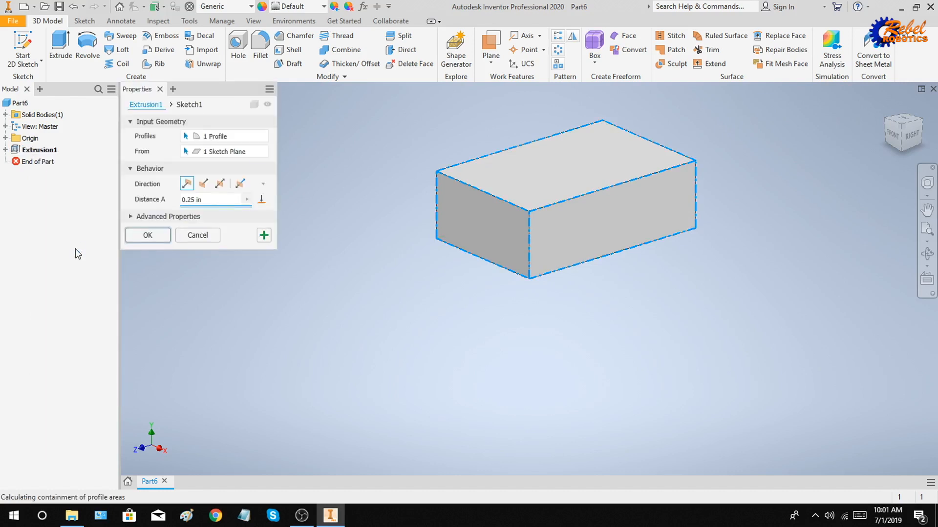
{"action": "left_click", "coordinate": [194, 200]}
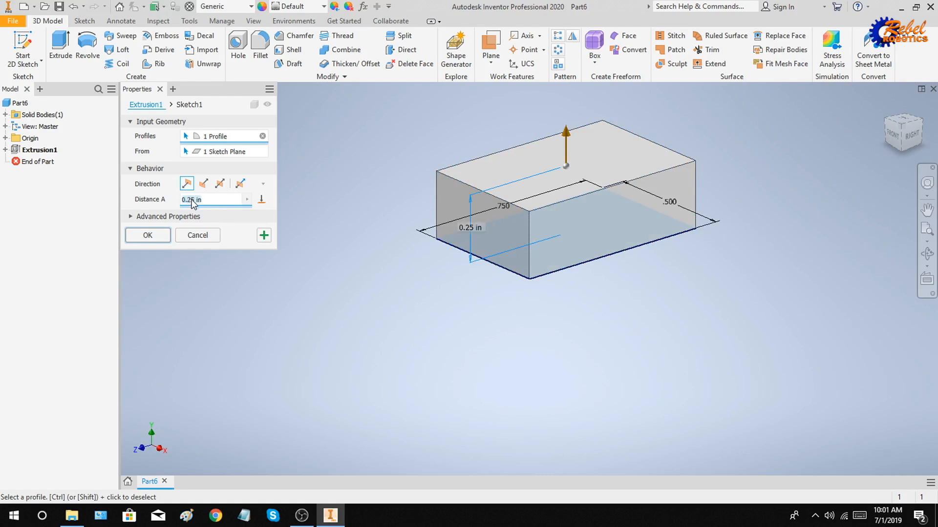
{"action": "left_click", "coordinate": [203, 183]}
{"action": "left_click", "coordinate": [201, 198]}
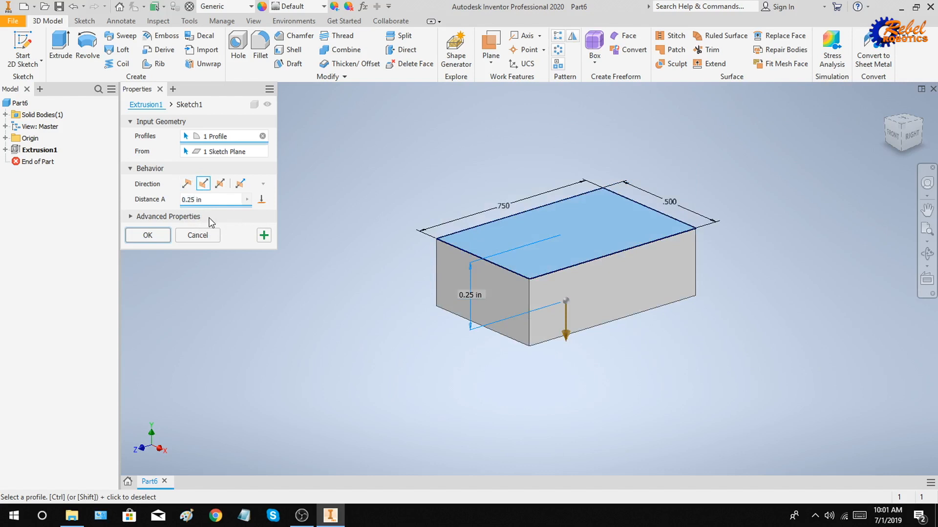
{"action": "key", "text": "BackSpace"}
{"action": "key", "text": "BackSpace"}
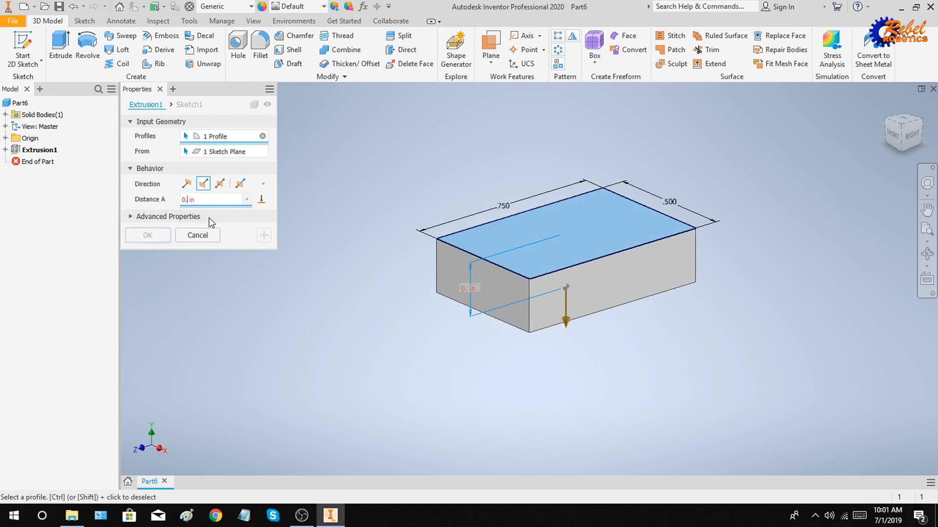
{"action": "type", "text": "5"}
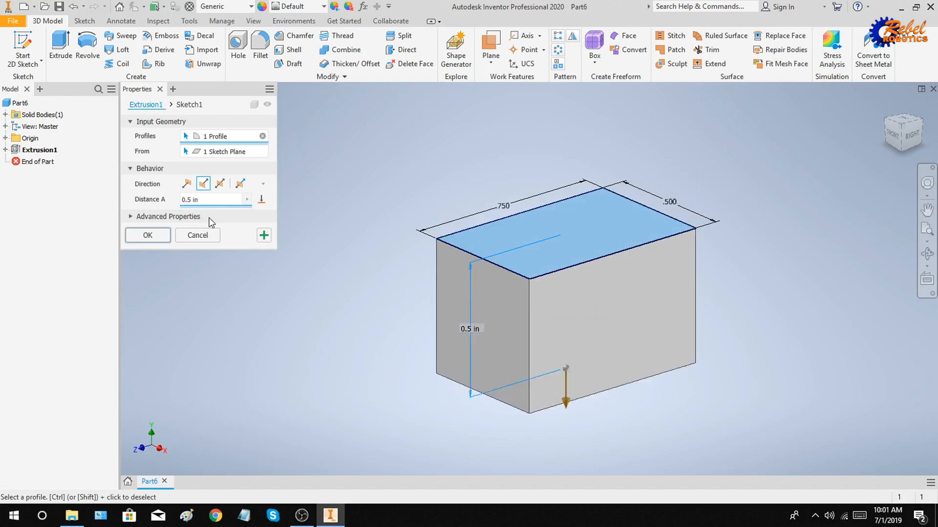
{"action": "left_click", "coordinate": [149, 235]}
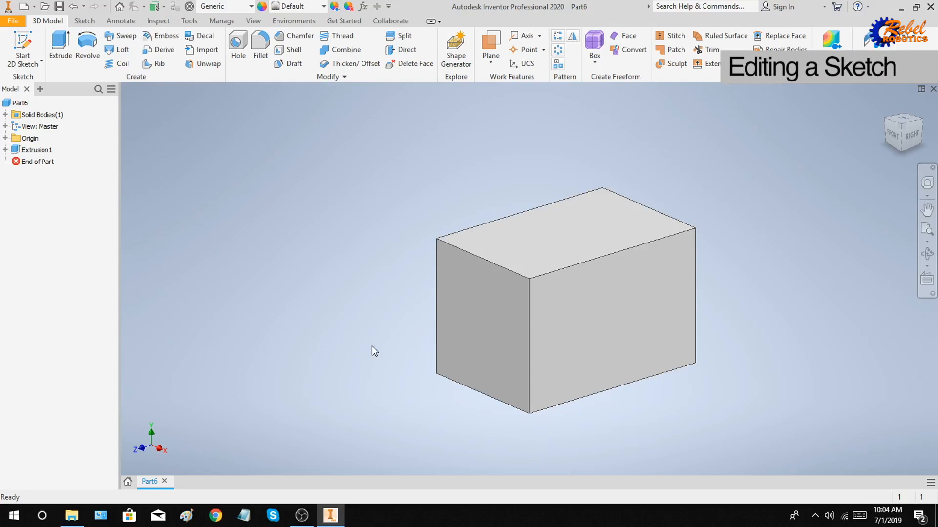
- Edit the extrusion's underlying sketch, setting the rectangle's vertical dimension to 0.25 in, and finish the sketch
{"action": "left_click", "coordinate": [5, 150]}
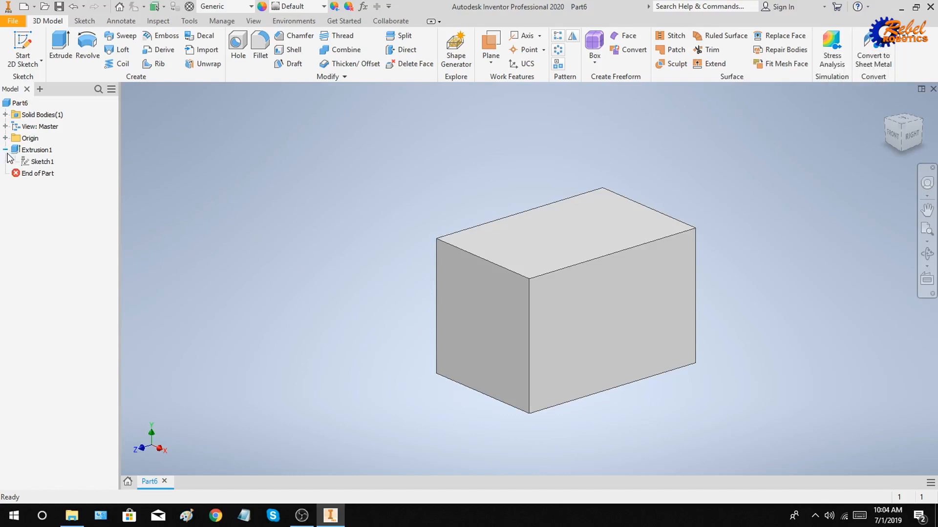
{"action": "left_click", "coordinate": [45, 165]}
{"action": "left_click", "coordinate": [45, 165]}
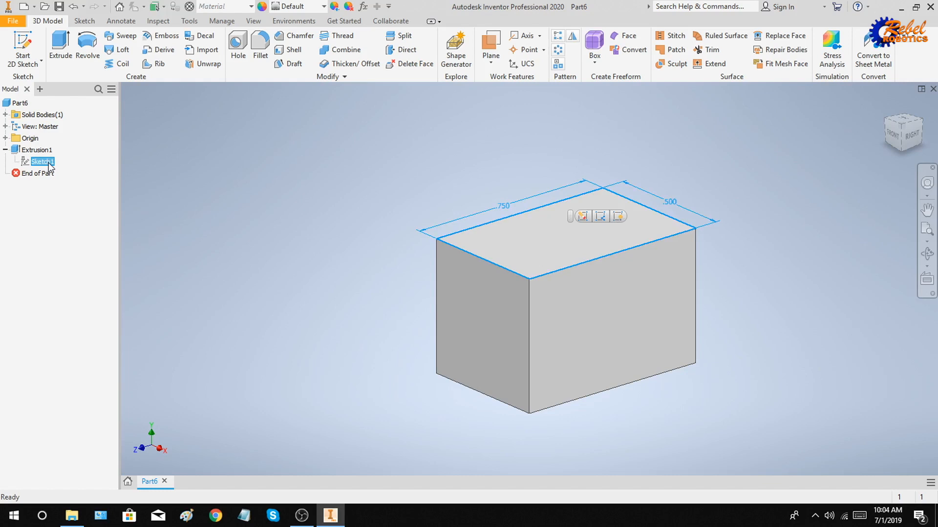
{"action": "right_click", "coordinate": [48, 163]}
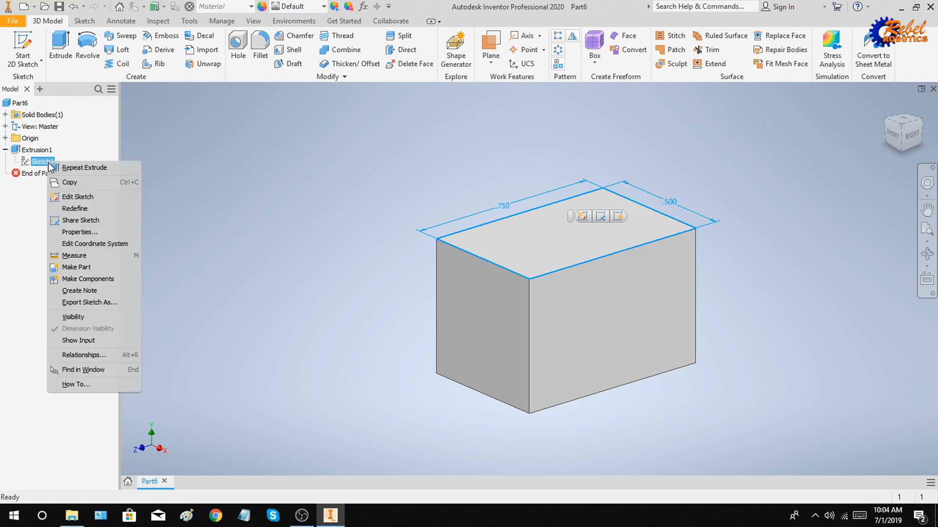
{"action": "left_click", "coordinate": [78, 196]}
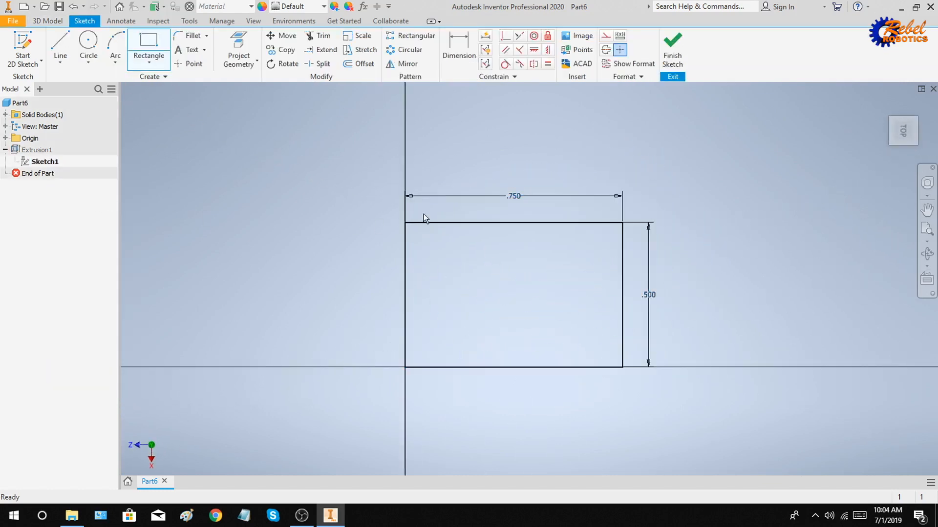
{"action": "double_click", "coordinate": [653, 306]}
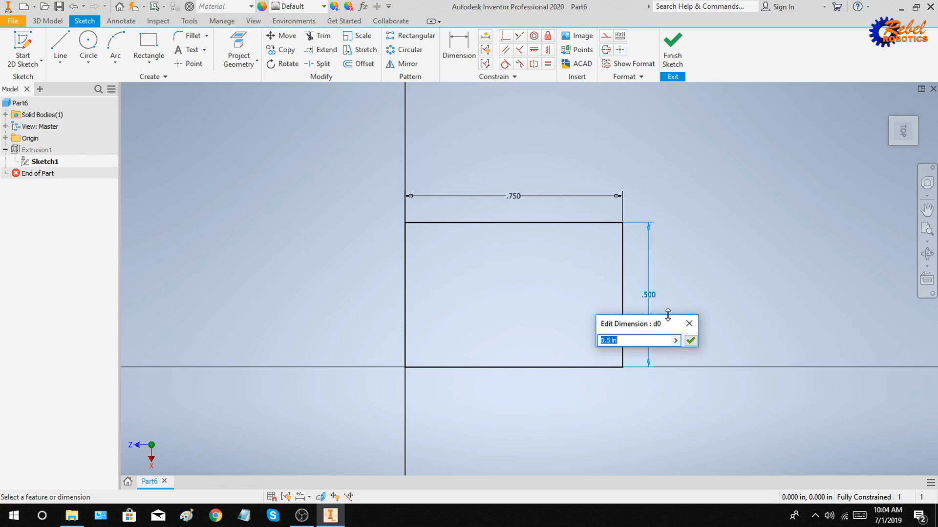
{"action": "type", "text": "0.25"}
{"action": "key", "text": "Return"}
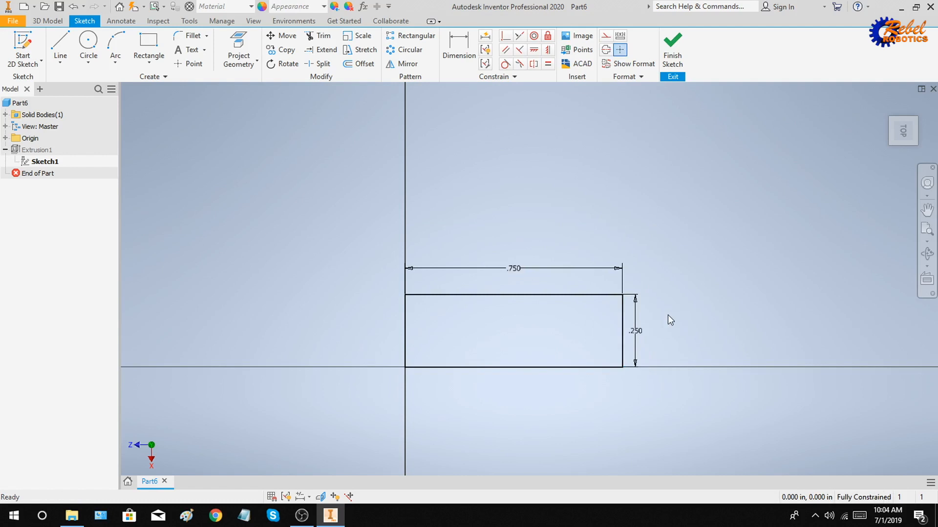
{"action": "left_click", "coordinate": [674, 49]}
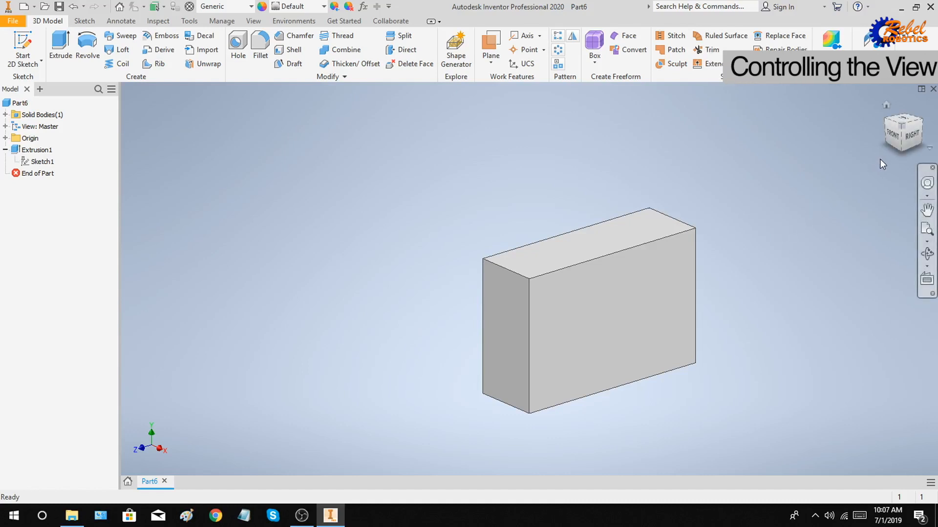
- Return the model to the home isometric view
{"action": "left_click", "coordinate": [887, 107]}
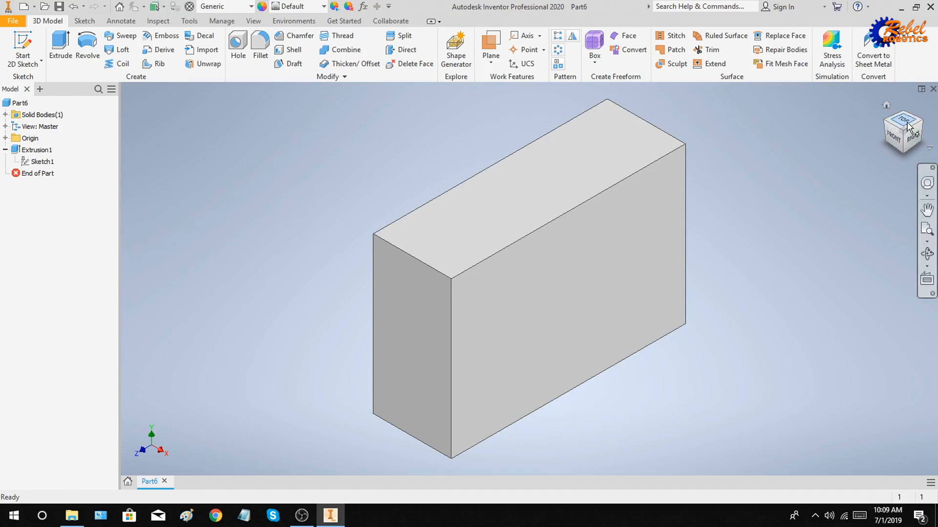
- View the block from the front, right and back, roll it upside down, show an edge and corner view, and restore the home view
{"action": "left_click", "coordinate": [896, 135]}
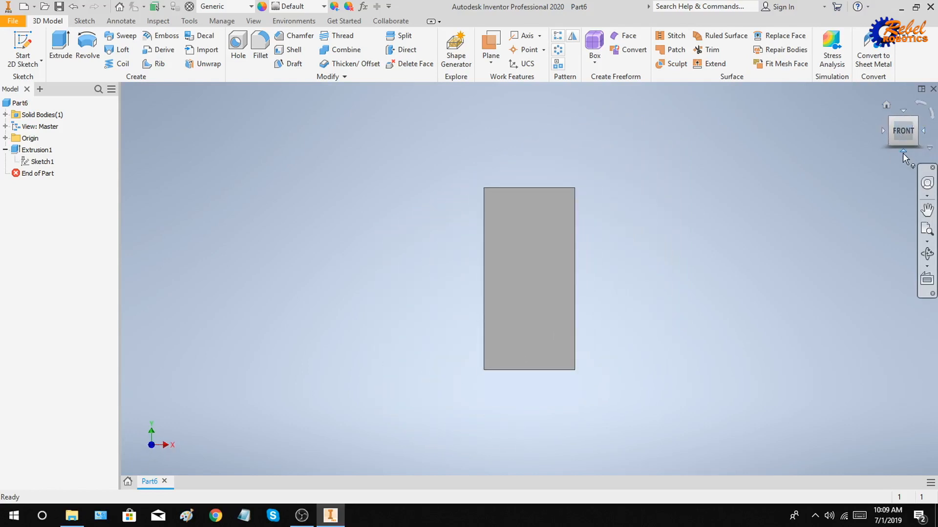
{"action": "left_click", "coordinate": [923, 131]}
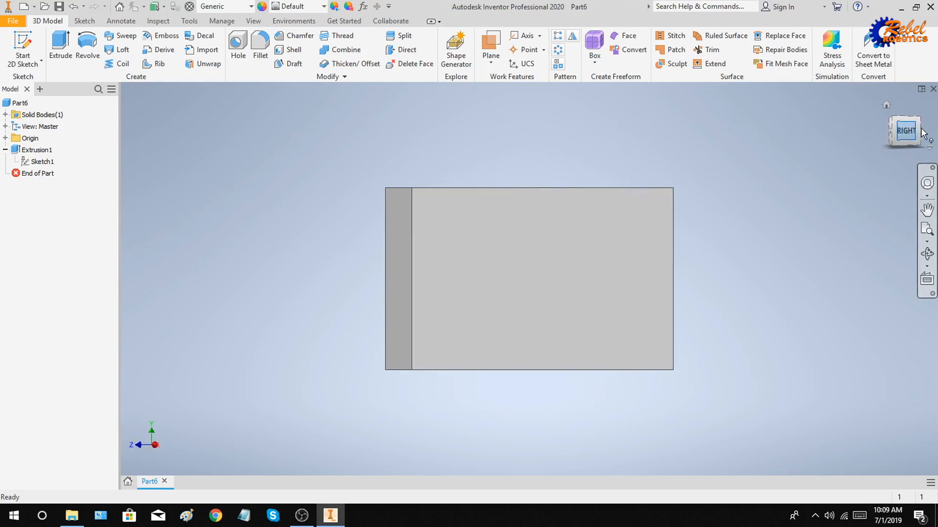
{"action": "left_click", "coordinate": [924, 133]}
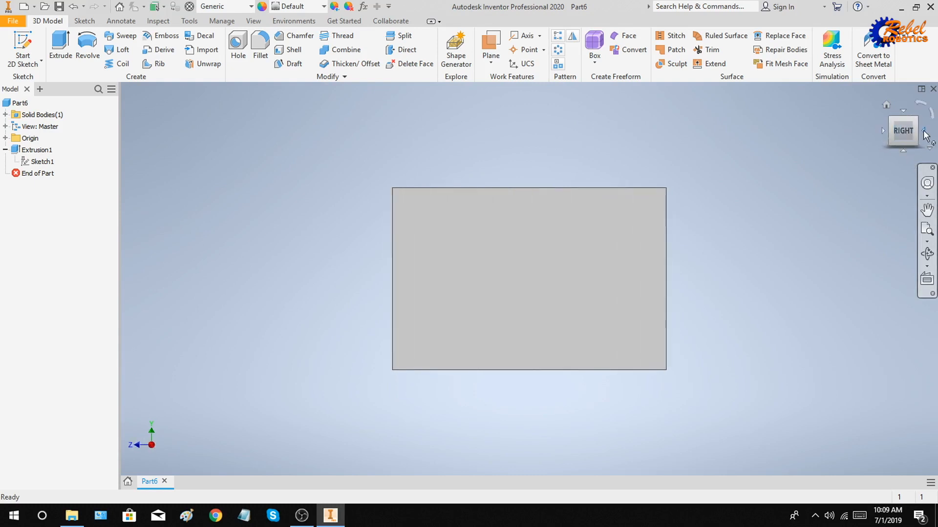
{"action": "left_click", "coordinate": [931, 117]}
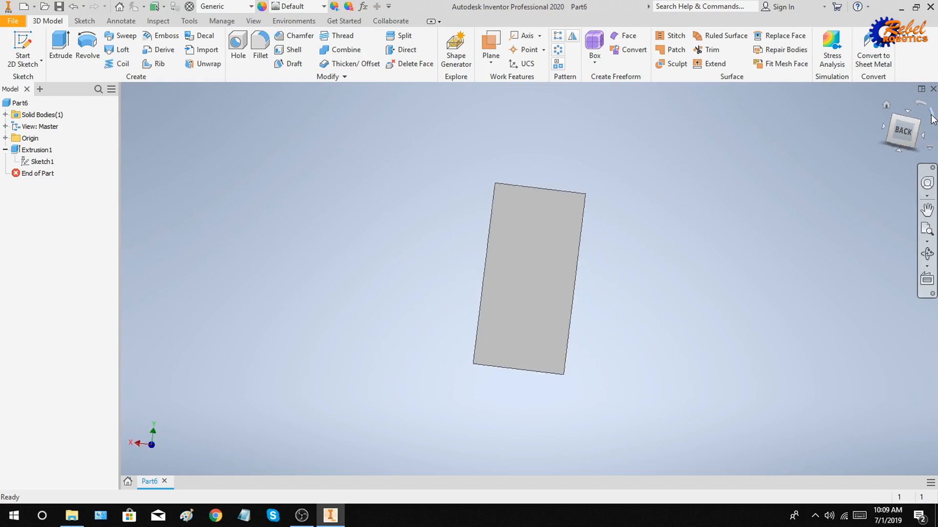
{"action": "left_click", "coordinate": [930, 117]}
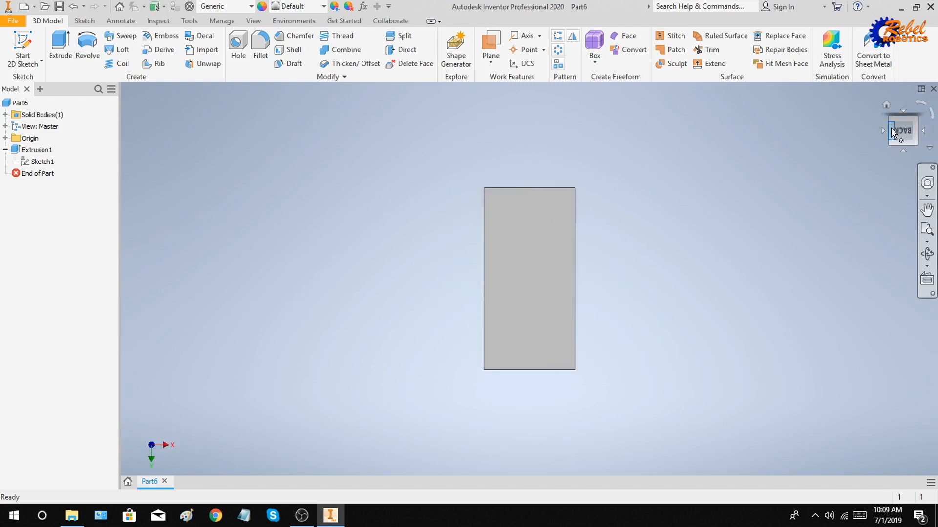
{"action": "left_click", "coordinate": [891, 129]}
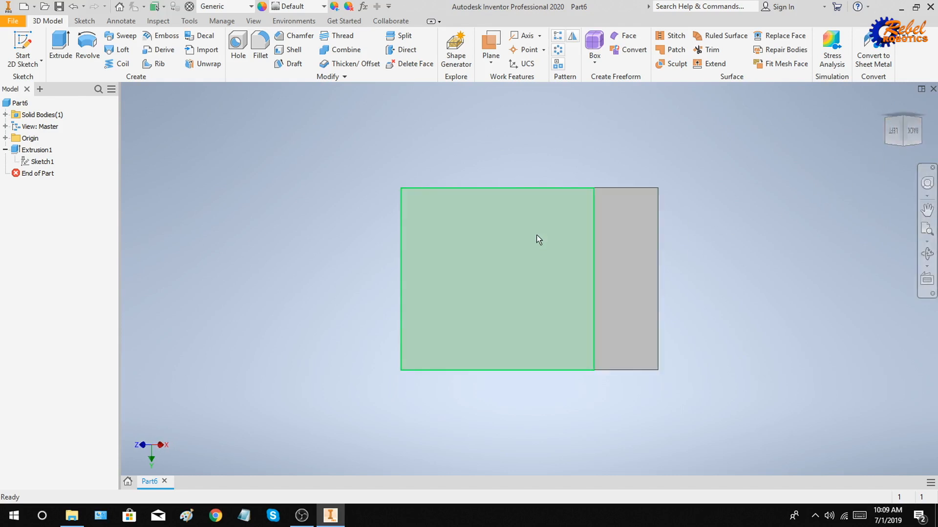
{"action": "left_click", "coordinate": [902, 144]}
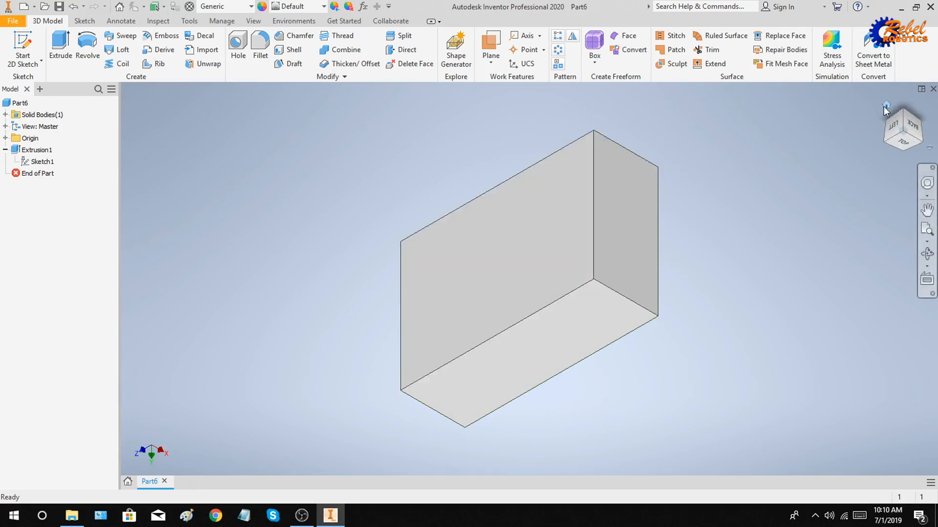
{"action": "left_click", "coordinate": [883, 107]}
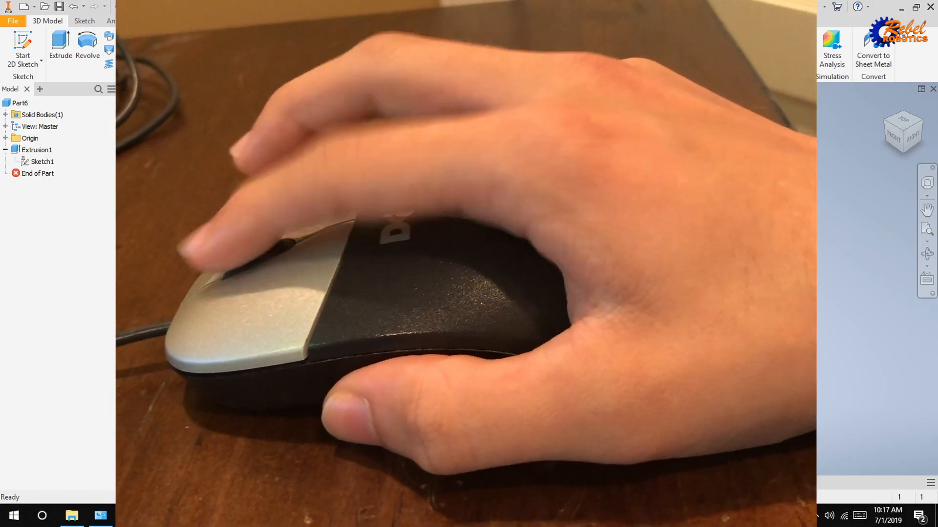
- Practise zooming out and in, panning and orbiting around the block, and return to the home view
{"action": "scroll", "coordinate": [746, 235], "scroll_direction": "down", "scroll_amount": 5}
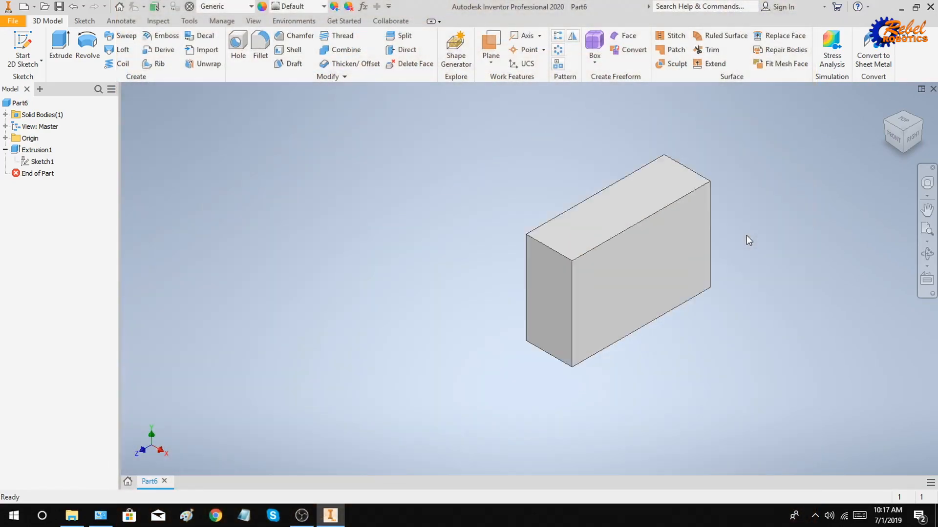
{"action": "scroll", "coordinate": [746, 235], "scroll_direction": "up", "scroll_amount": 5}
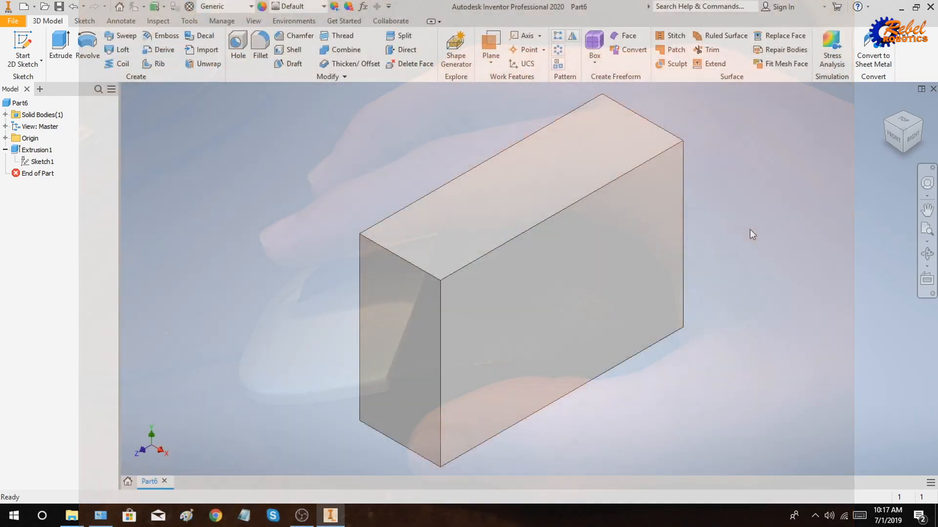
{"action": "middle_click_drag", "start_coordinate": [749, 230], "coordinate": [740, 205]}
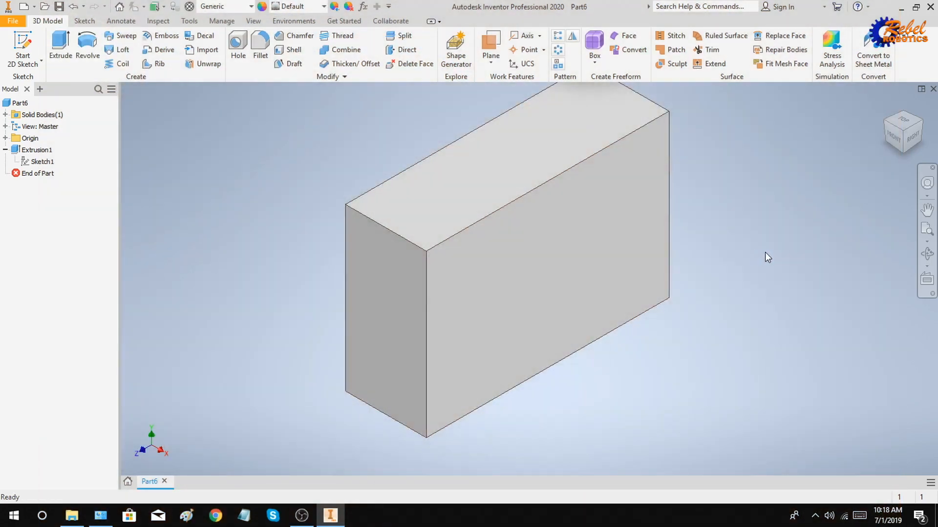
{"action": "middle_click_drag", "start_coordinate": [784, 309], "coordinate": [686, 272], "text": "shift"}
{"action": "left_click", "coordinate": [885, 106]}
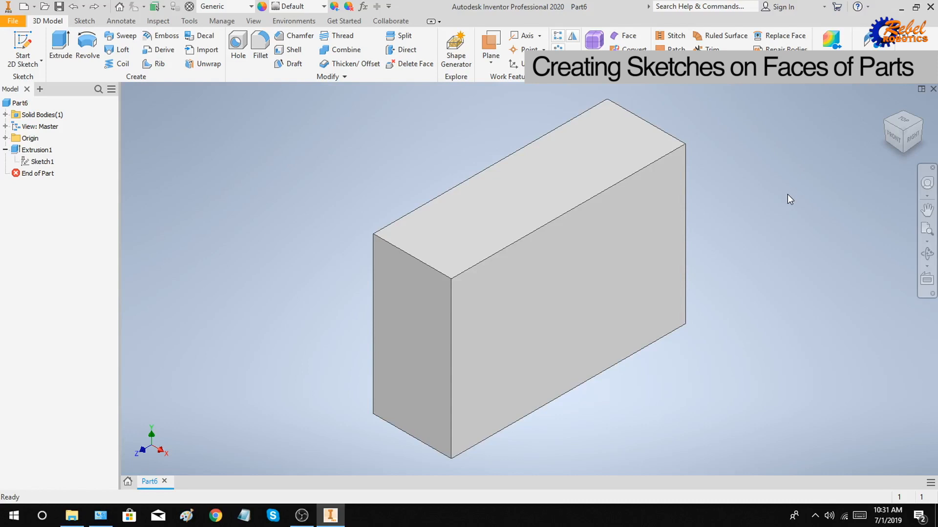
- Start a new sketch on the block's right face and draw a circle 0.25 in in diameter inside it
{"action": "right_click", "coordinate": [620, 243]}
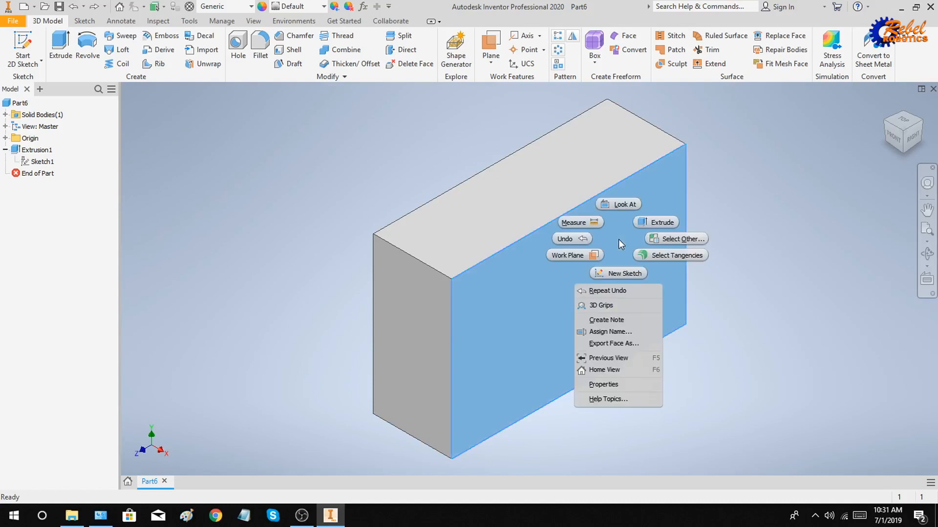
{"action": "left_click", "coordinate": [628, 272]}
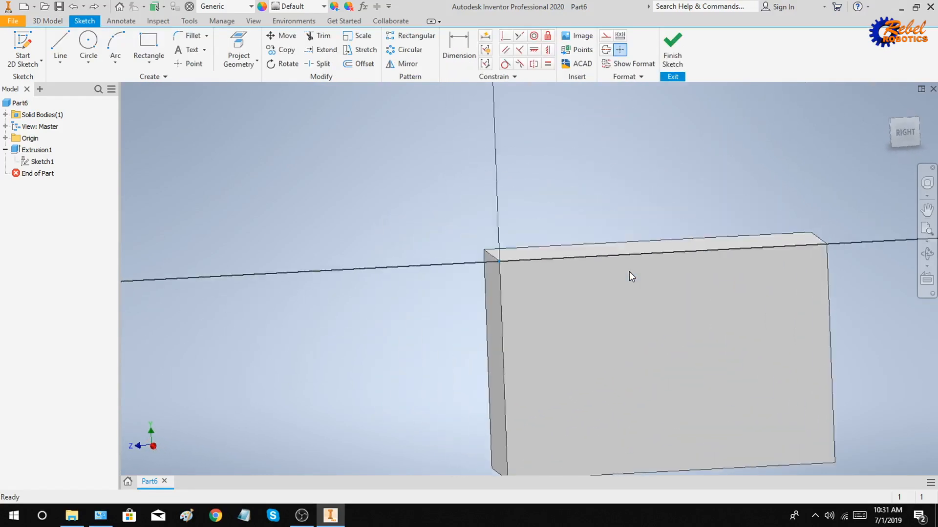
{"action": "middle_click_drag", "start_coordinate": [631, 273], "coordinate": [494, 156]}
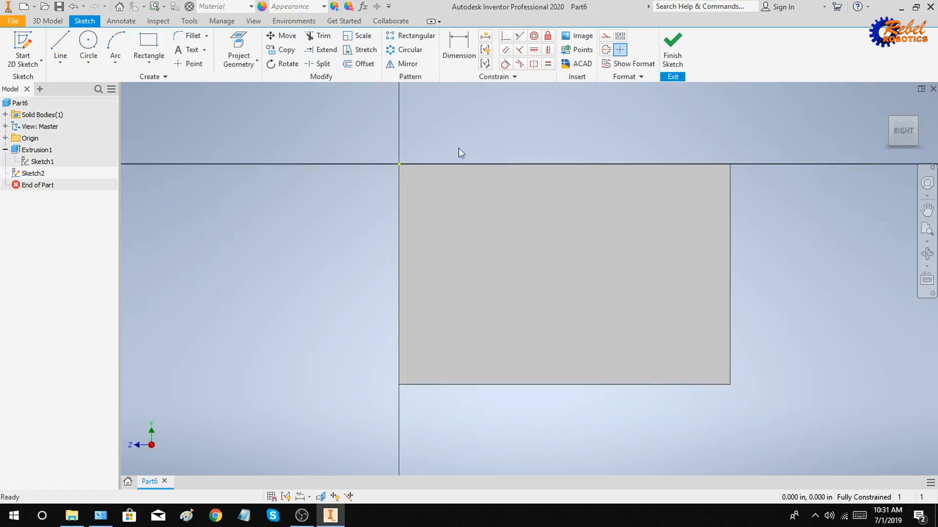
{"action": "left_click", "coordinate": [88, 43]}
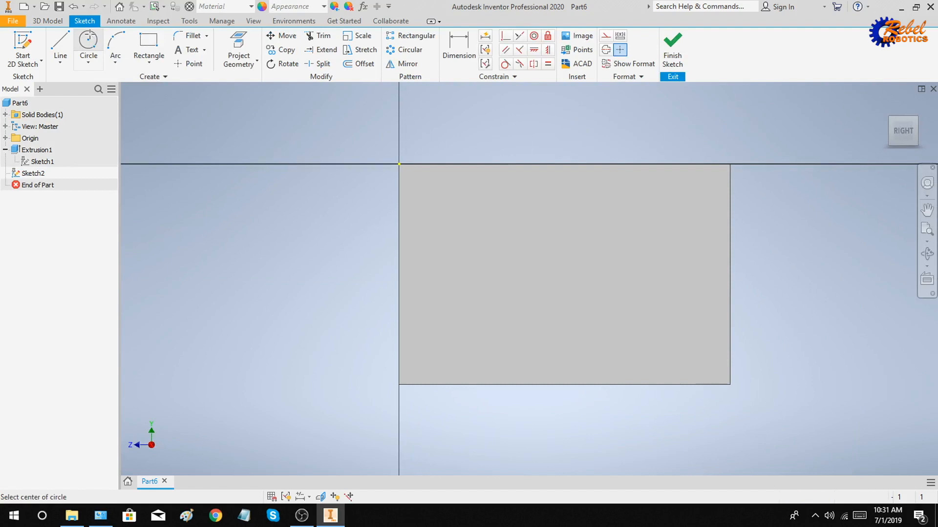
{"action": "left_click", "coordinate": [525, 276]}
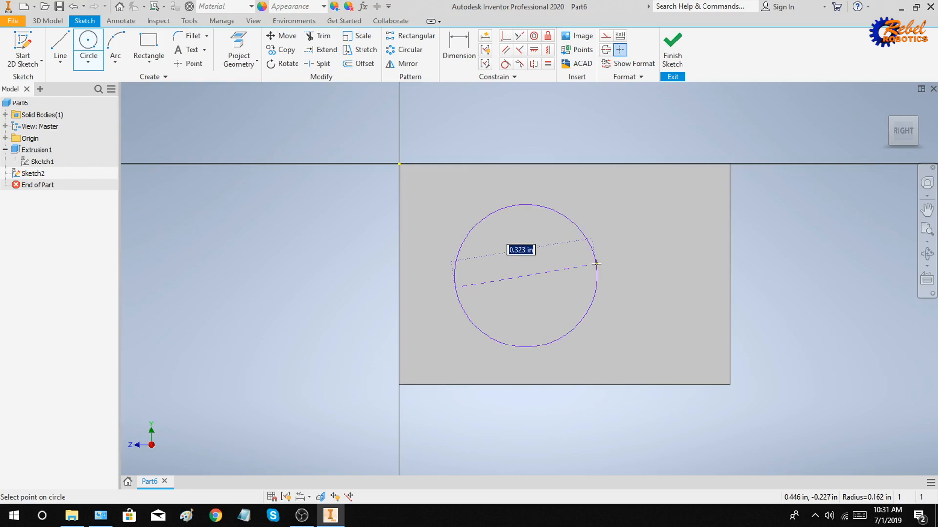
{"action": "type", "text": "0.25"}
{"action": "key", "text": "Return"}
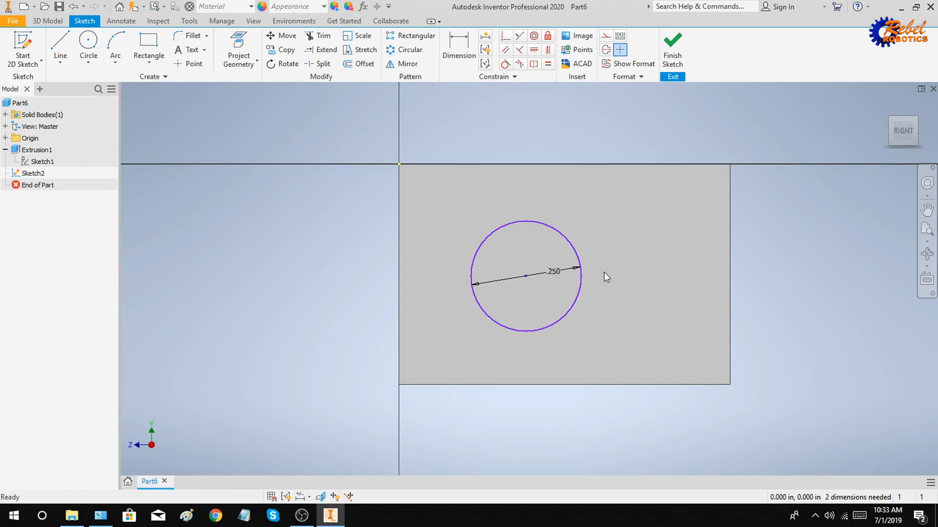
- Dimension the circle's centre 0.25 in vertically from the top edge of the face
{"action": "left_click", "coordinate": [459, 56]}
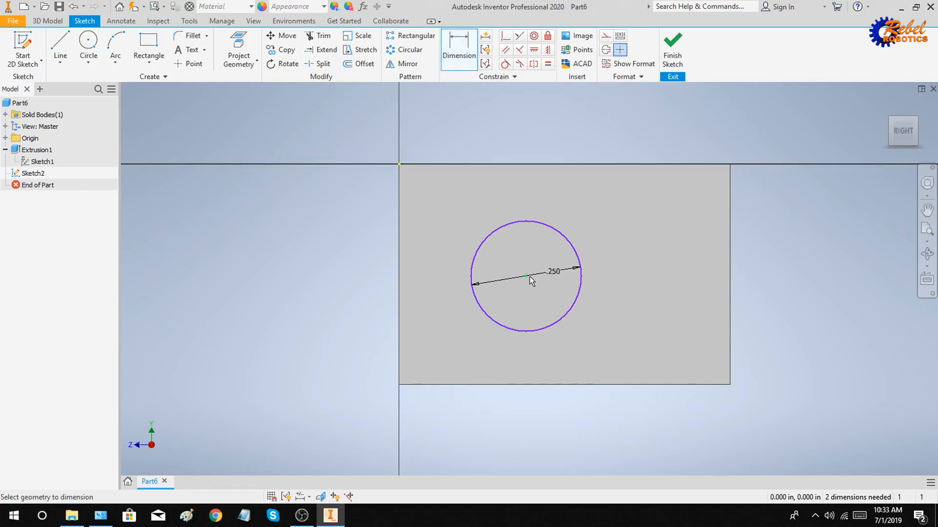
{"action": "left_click", "coordinate": [570, 164]}
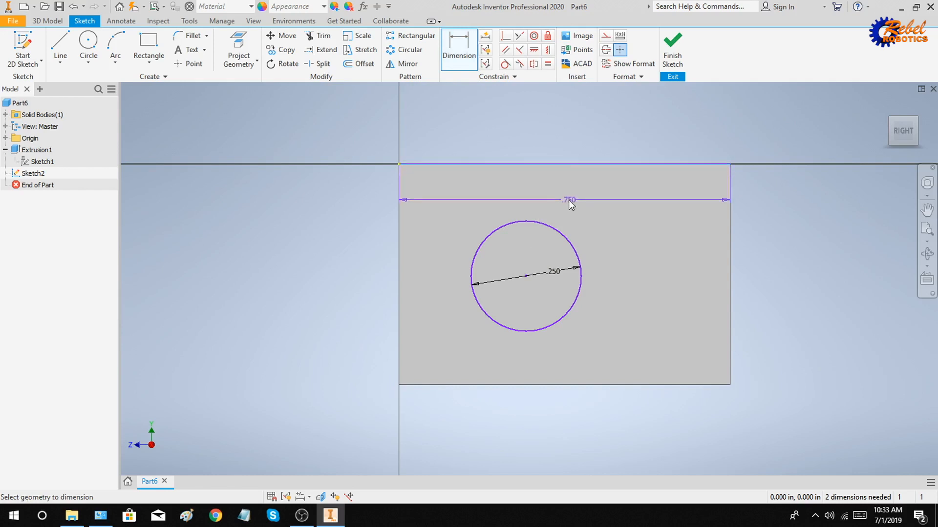
{"action": "left_click", "coordinate": [525, 276]}
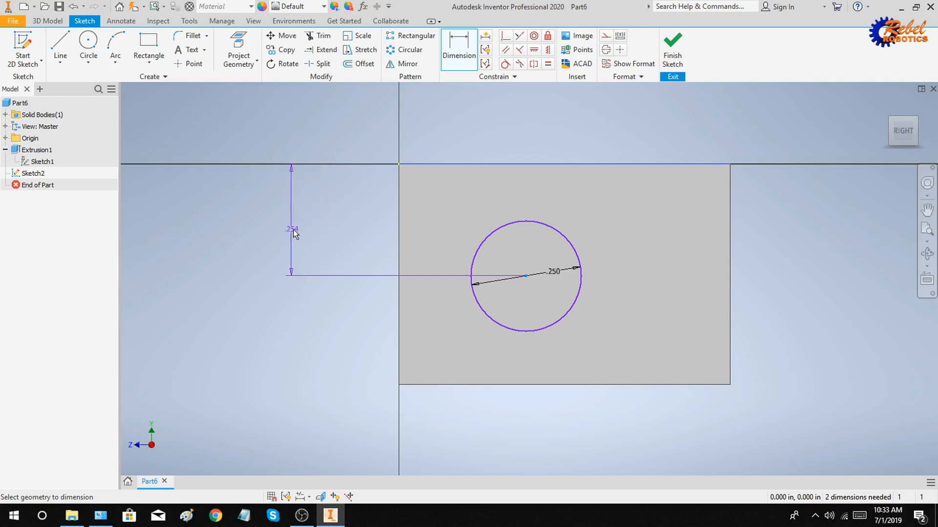
{"action": "left_click", "coordinate": [288, 230]}
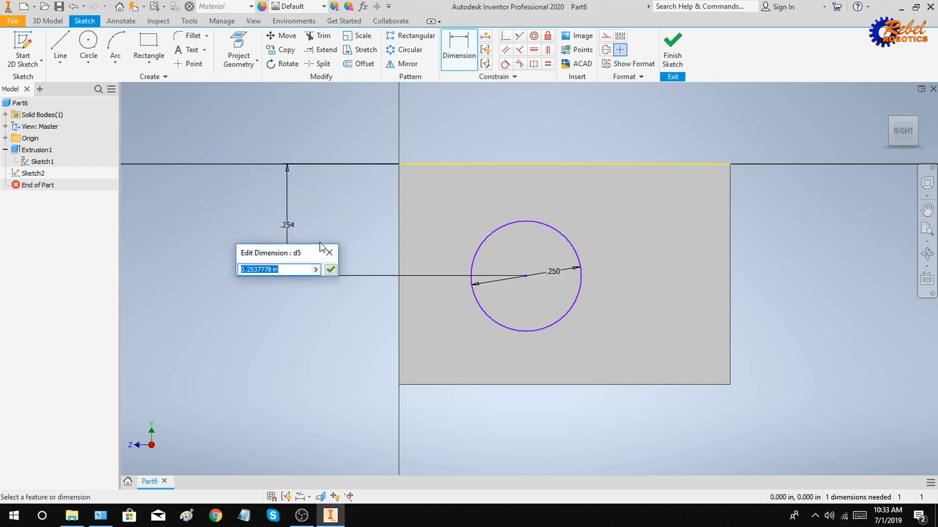
{"action": "type", "text": "0.25"}
{"action": "key", "text": "Return"}
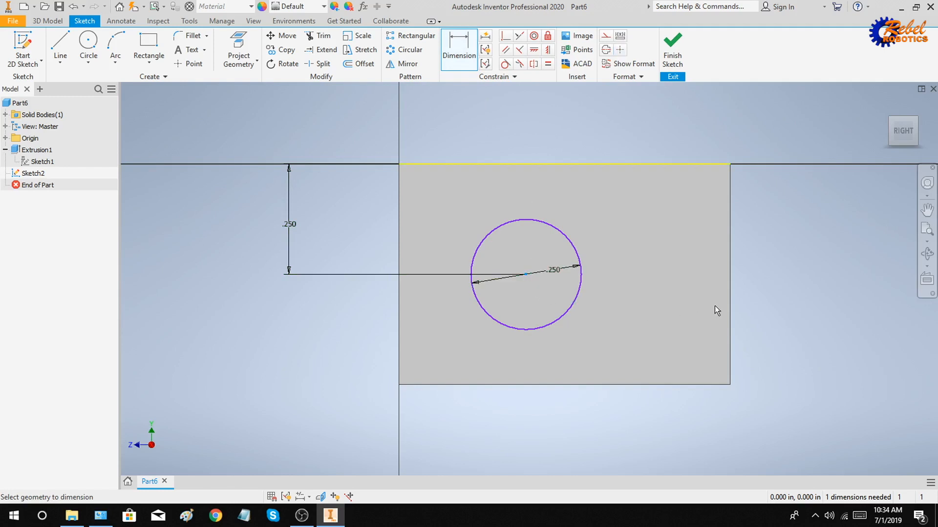
- Dimension the circle's centre horizontally from the right edge of the face, using the expression 0.75/2
{"action": "left_click", "coordinate": [730, 309]}
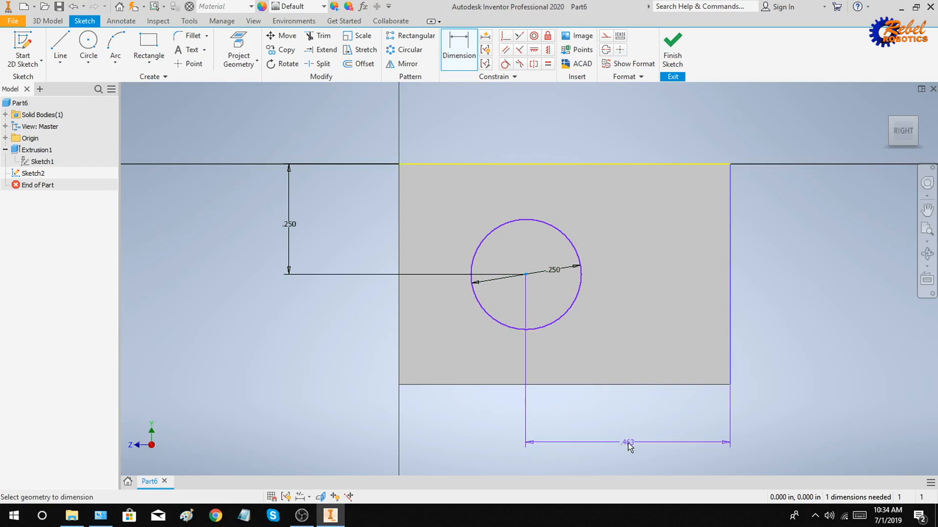
{"action": "left_click", "coordinate": [631, 446]}
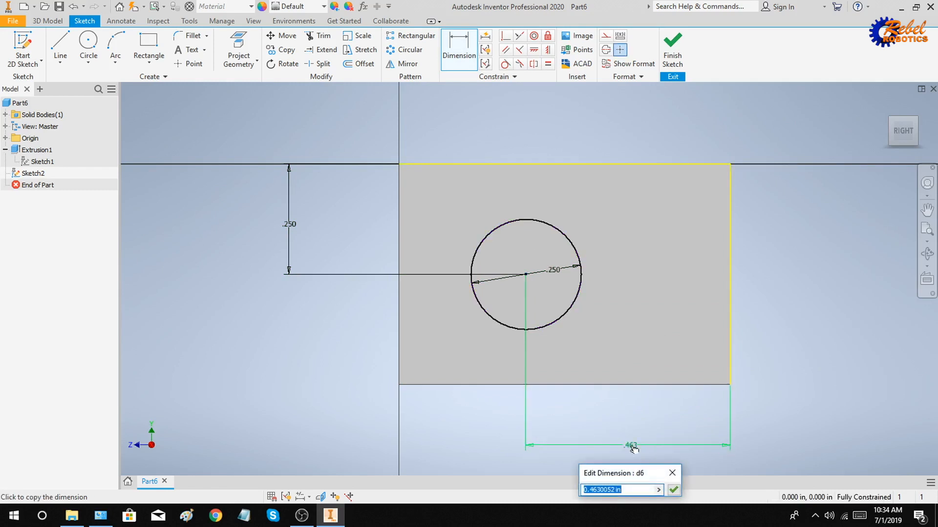
{"action": "type", "text": "0.75/2"}
{"action": "key", "text": "Return"}
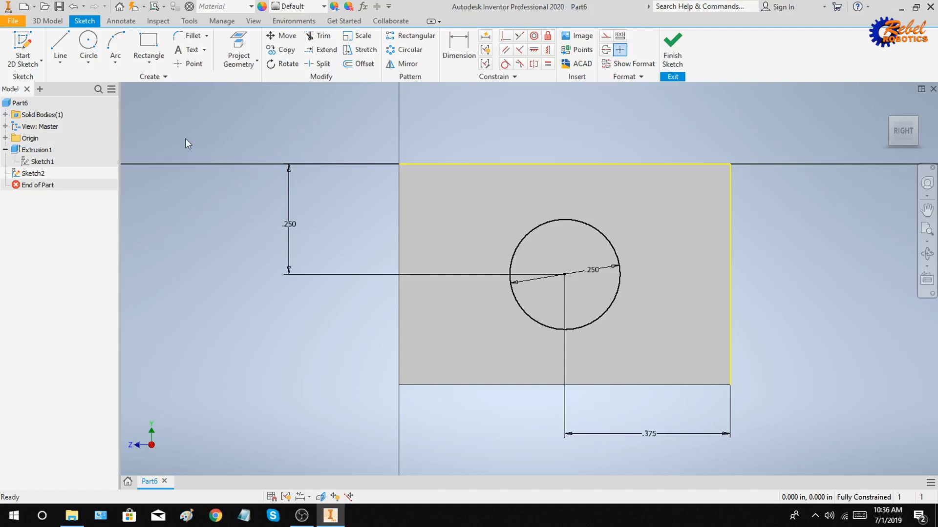
- Draw a 0.125 in line along the face's top edge, starting at its upper-left corner
{"action": "left_click", "coordinate": [60, 45]}
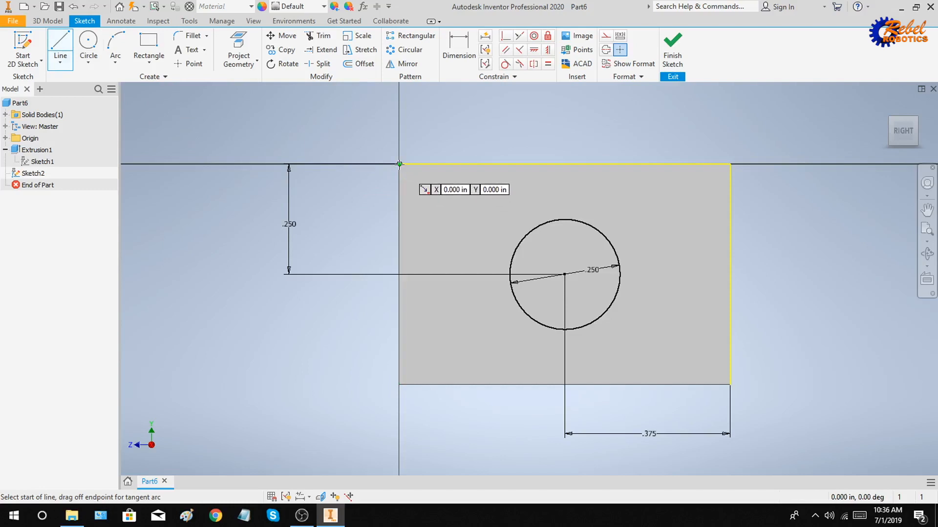
{"action": "left_click", "coordinate": [399, 164]}
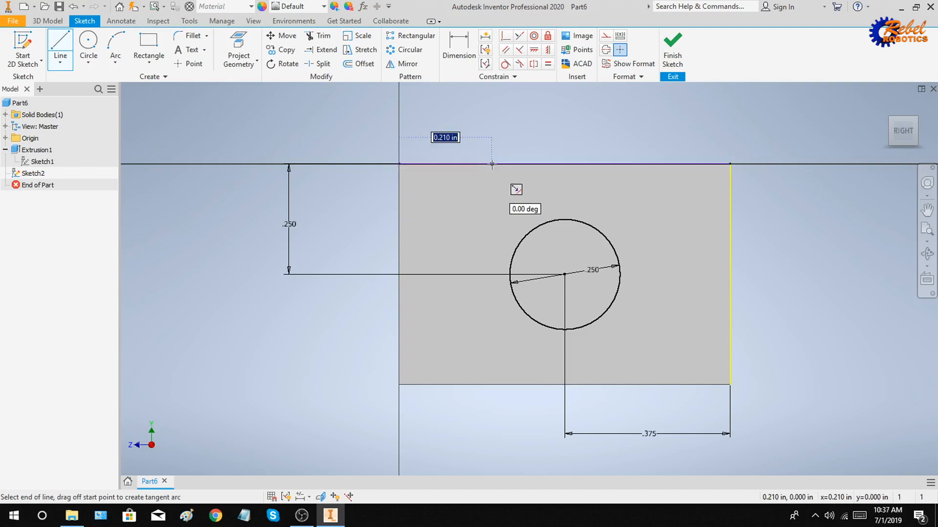
{"action": "type", "text": "0.125"}
{"action": "key", "text": "Tab"}
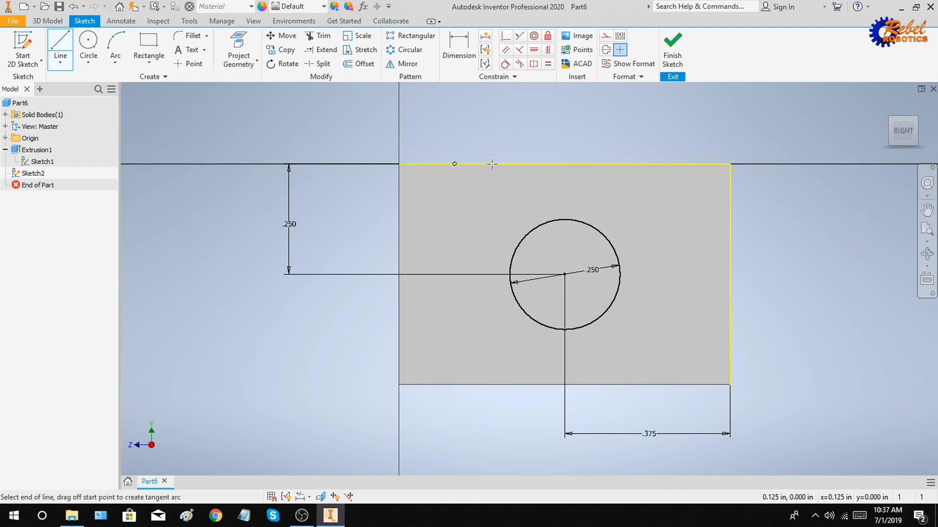
{"action": "key", "text": "Return"}
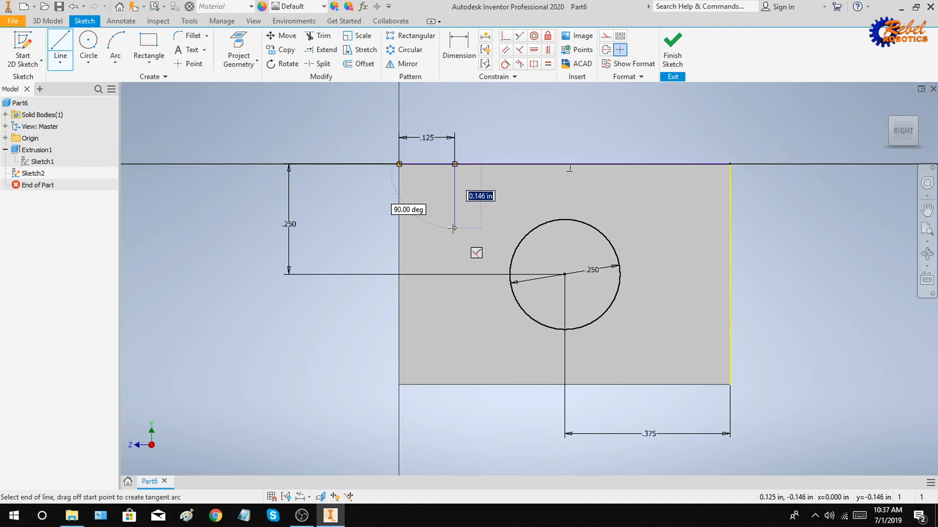
- Complete the triangle with a 0.125 in side at 60 degrees to the first line and a closing line back to the corner
{"action": "type", "text": "0.125"}
{"action": "key", "text": "Tab"}
{"action": "type", "text": "60"}
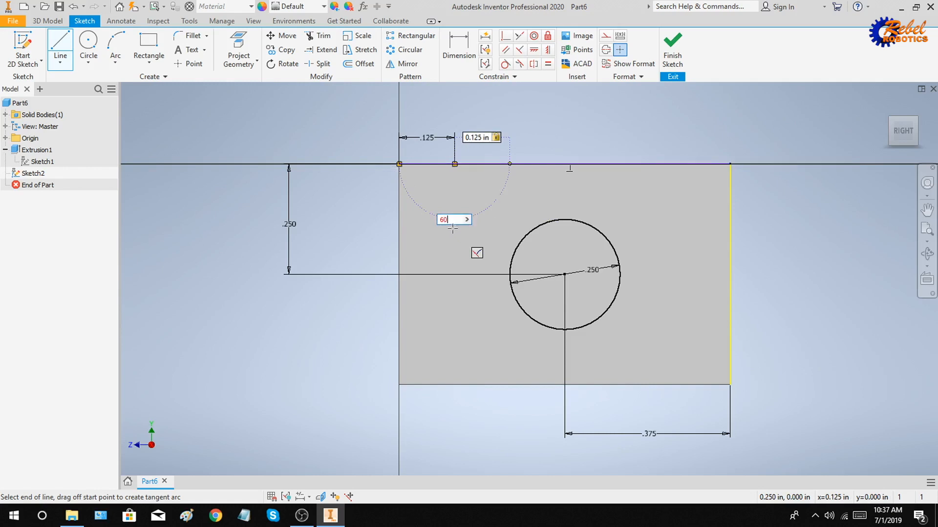
{"action": "key", "text": "Return"}
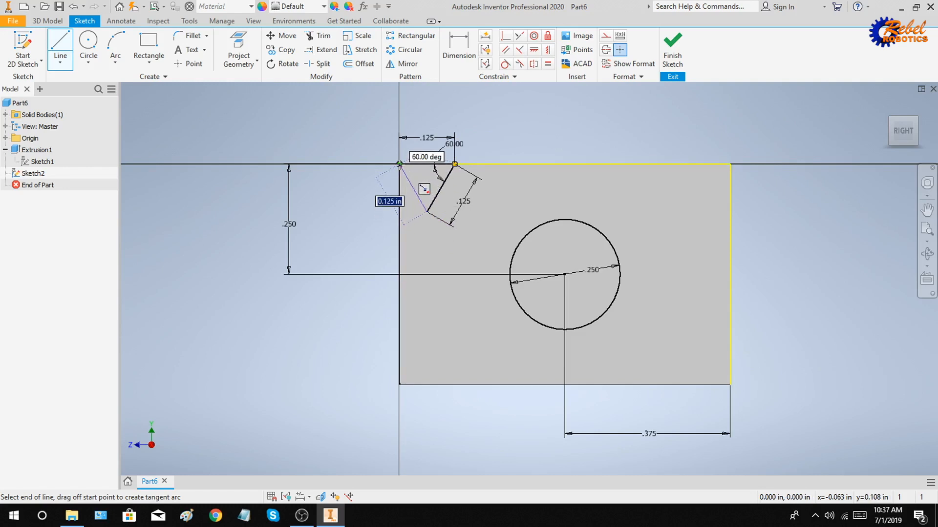
{"action": "left_click", "coordinate": [399, 165]}
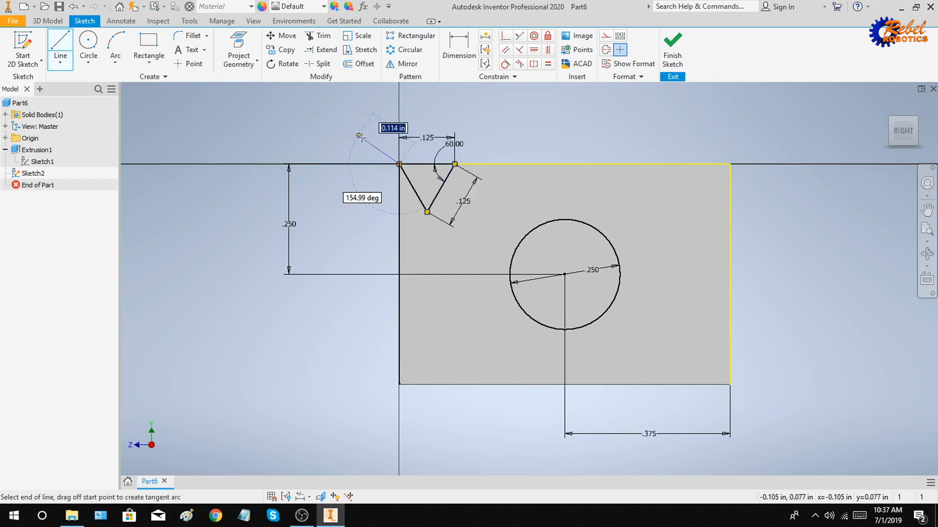
{"action": "key", "text": "Escape"}
{"action": "key", "text": "Escape"}
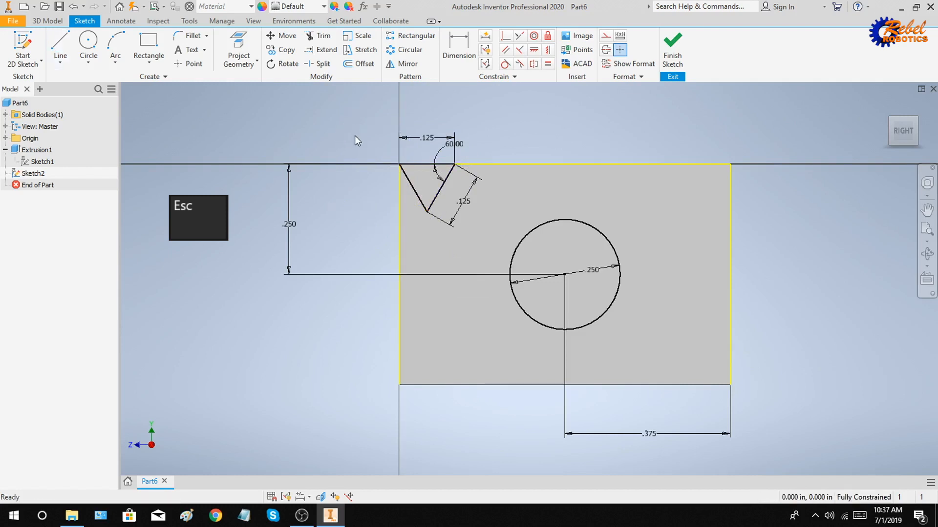
- Finish the sketch and extrude its circle and triangle profiles 0.25 in outward from the block's face
{"action": "key", "text": "F11"}
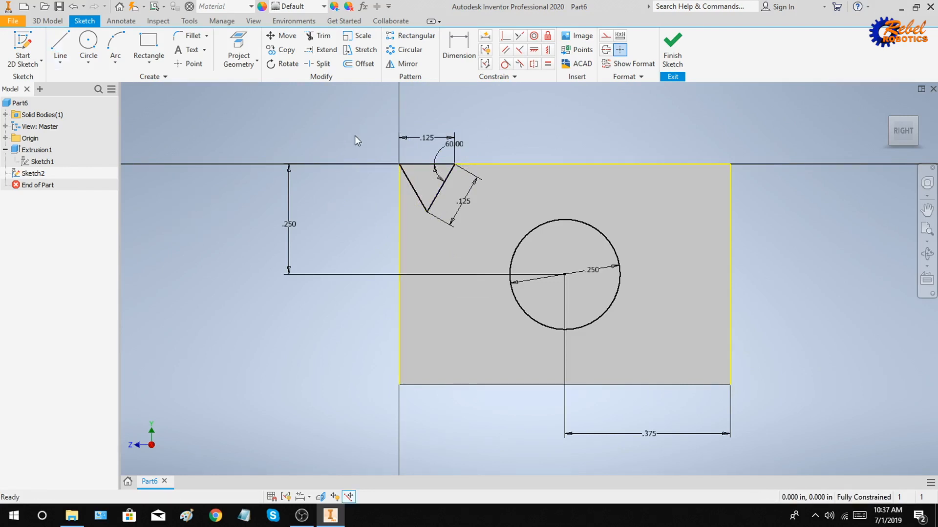
{"action": "left_click", "coordinate": [672, 44]}
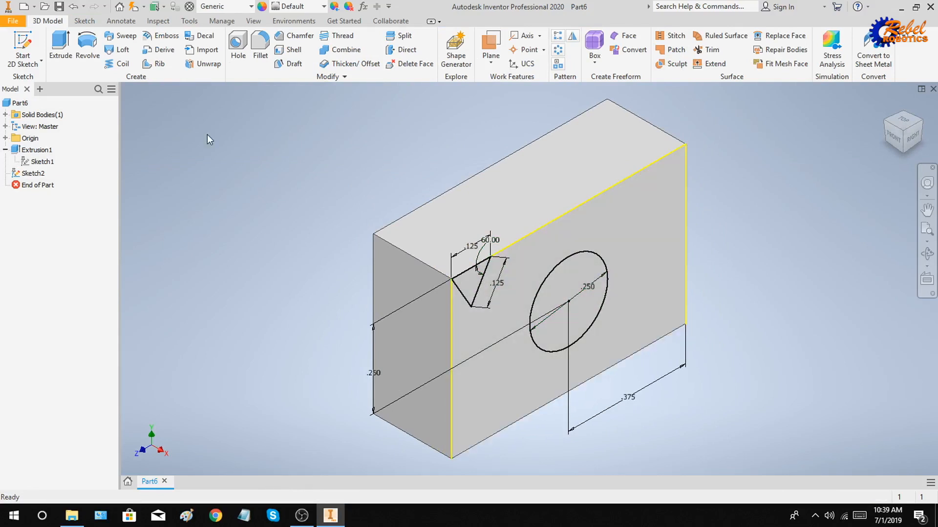
{"action": "left_click", "coordinate": [61, 49]}
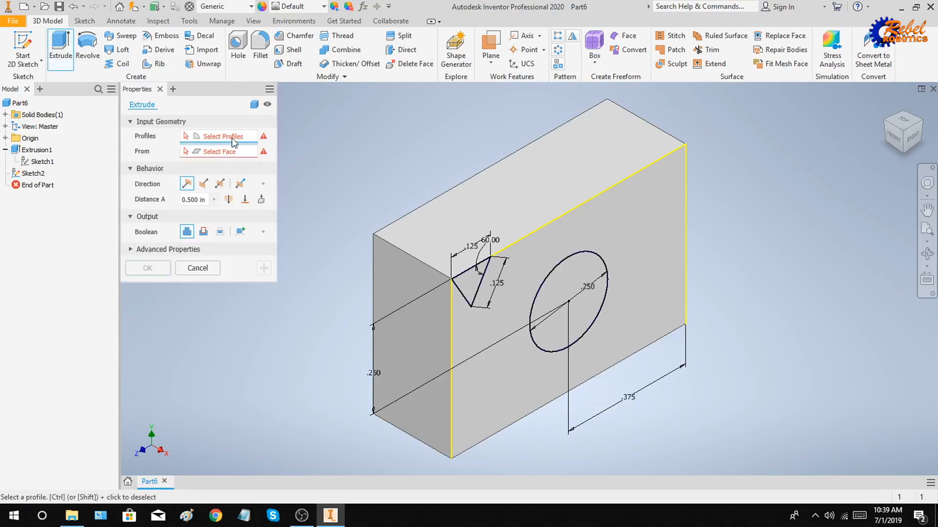
{"action": "left_click", "coordinate": [569, 287]}
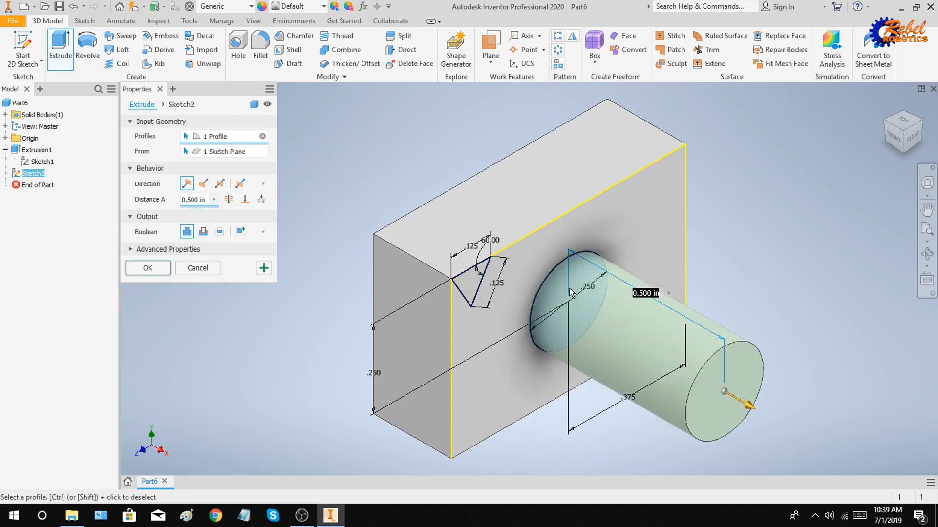
{"action": "left_click", "coordinate": [470, 281]}
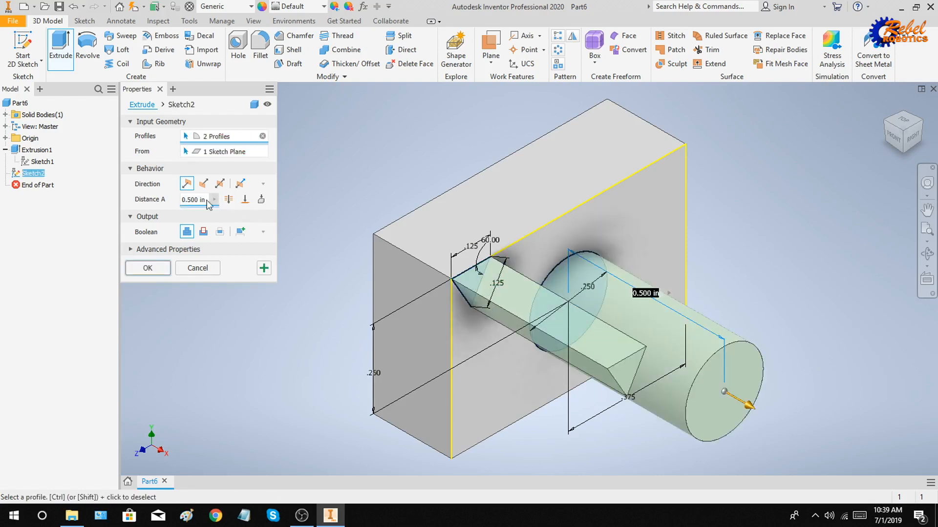
{"action": "left_click", "coordinate": [190, 199]}
{"action": "key", "text": "BackSpace"}
{"action": "type", "text": "25"}
{"action": "left_click", "coordinate": [148, 269]}
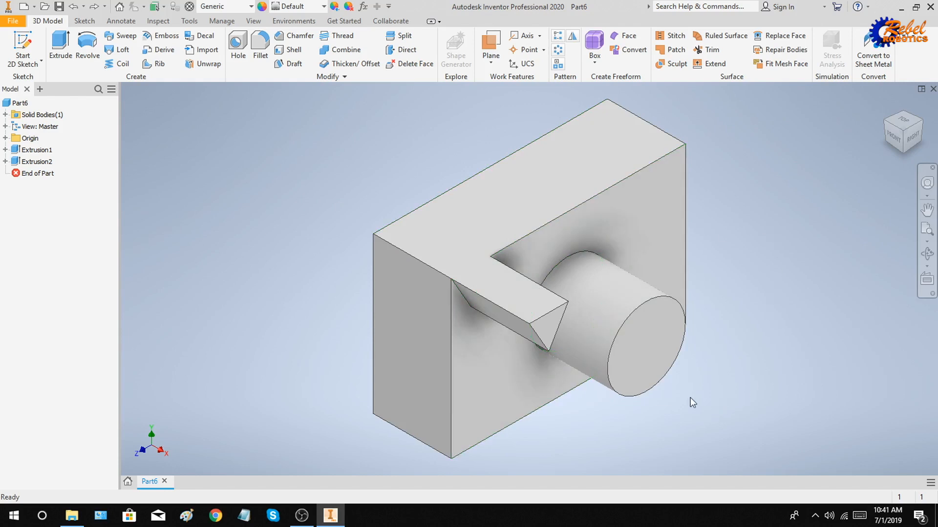
- Start a new sketch on the circular end face of the extruded cylinder
{"action": "right_click", "coordinate": [652, 332]}
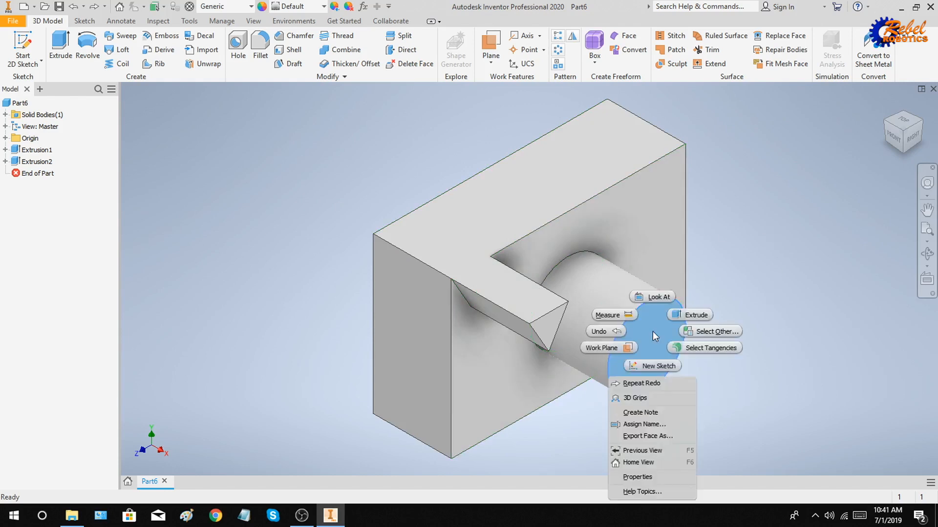
{"action": "left_click", "coordinate": [658, 365]}
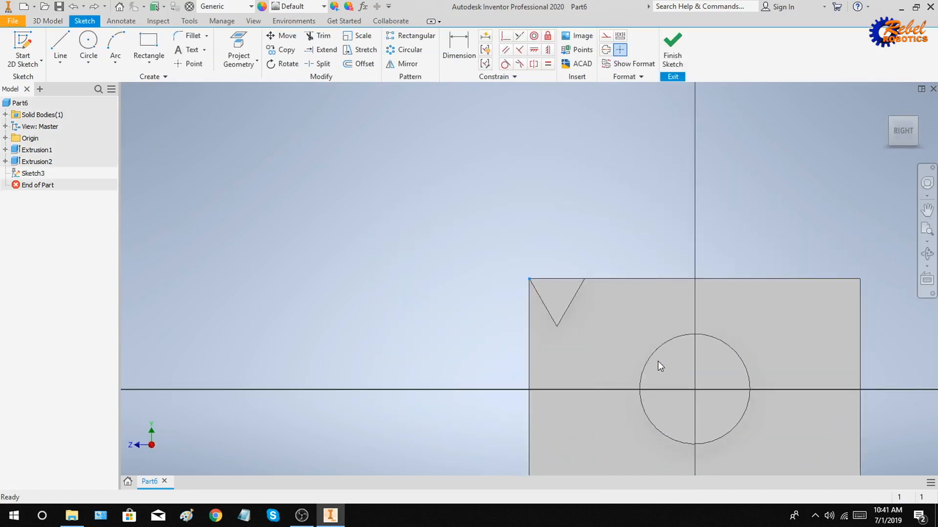
{"action": "middle_click_drag", "start_coordinate": [655, 293], "coordinate": [488, 160]}
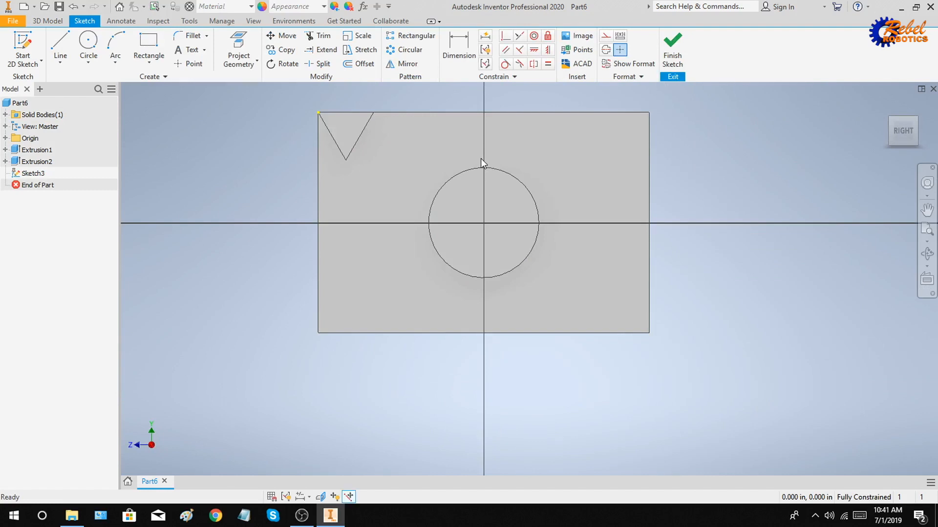
- Sketch a half circle over the cylinder's upper edge with a three-point arc and close it with a line across the diameter
{"action": "left_click", "coordinate": [115, 62]}
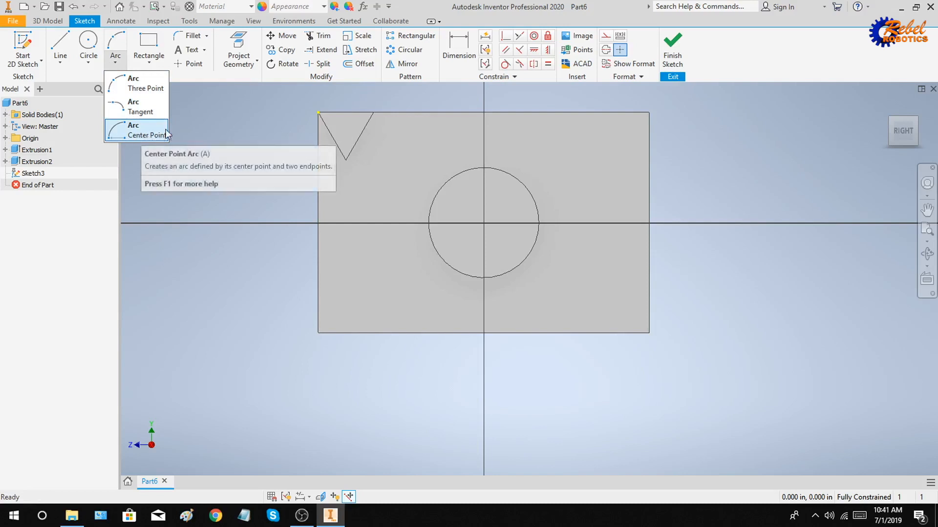
{"action": "left_click", "coordinate": [145, 88]}
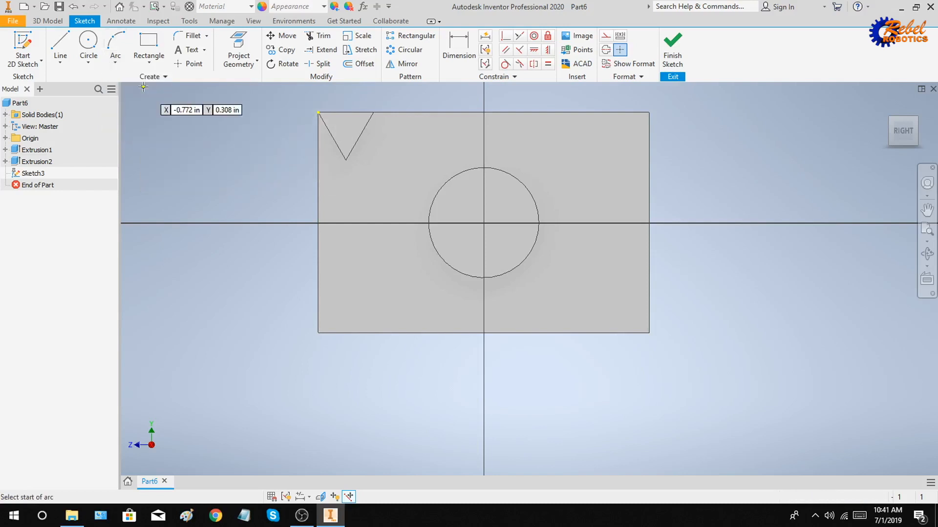
{"action": "left_click", "coordinate": [429, 224]}
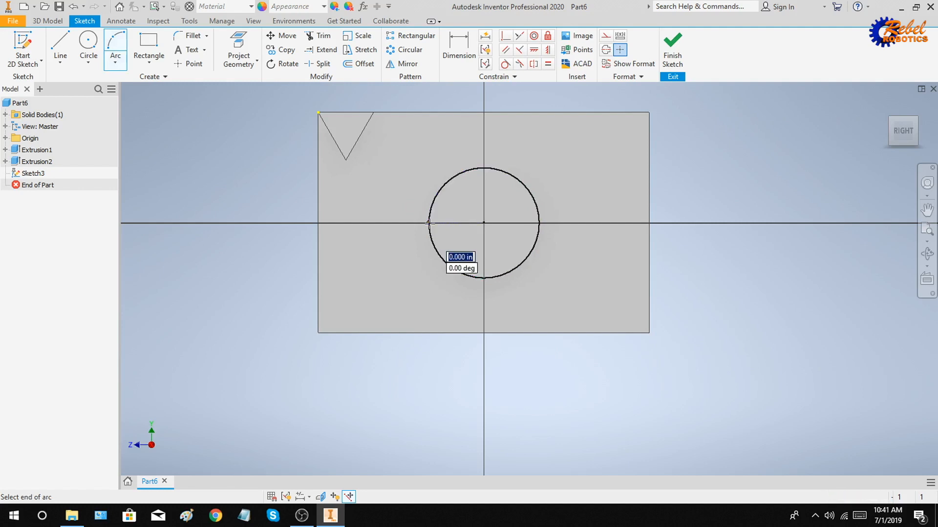
{"action": "left_click", "coordinate": [539, 223]}
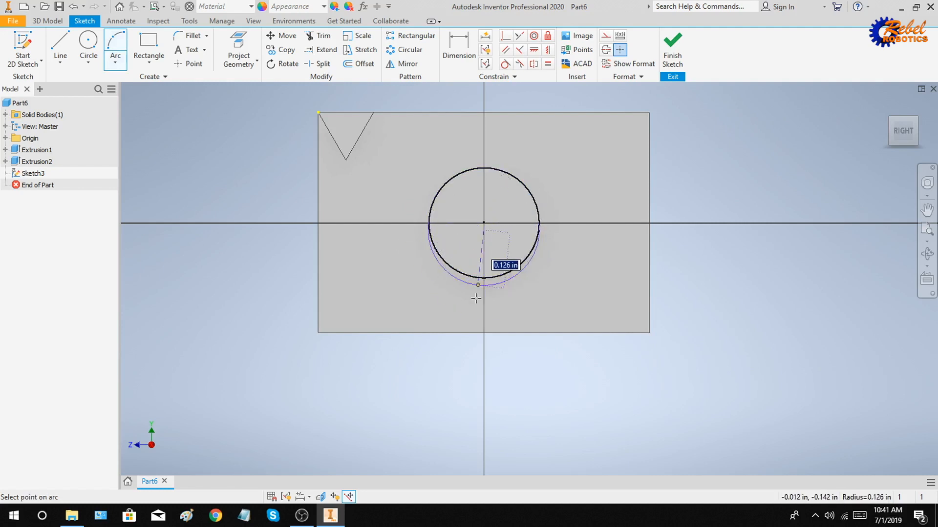
{"action": "left_click", "coordinate": [491, 169]}
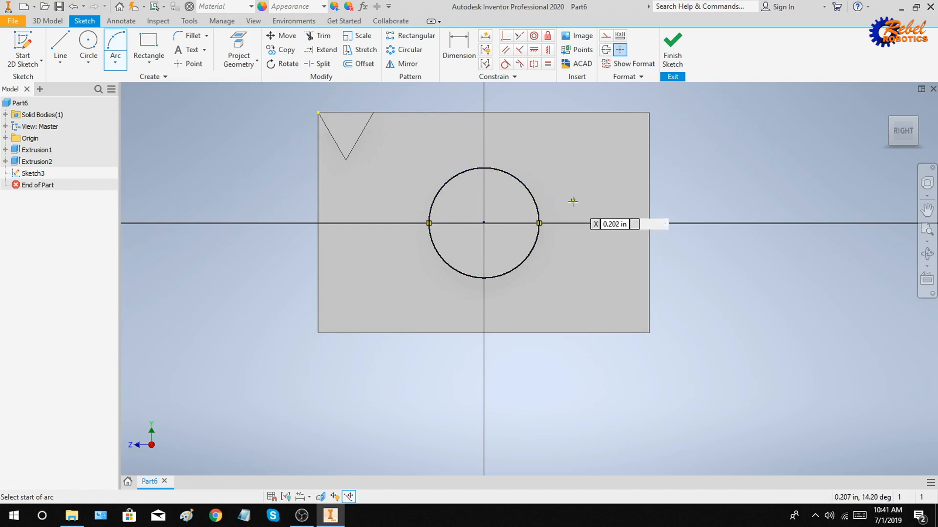
{"action": "left_click", "coordinate": [55, 47]}
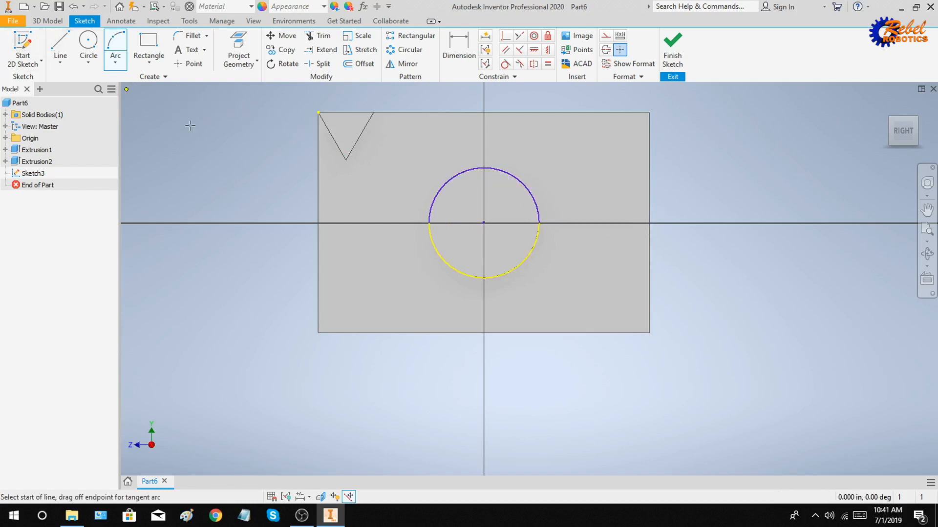
{"action": "left_click", "coordinate": [429, 224]}
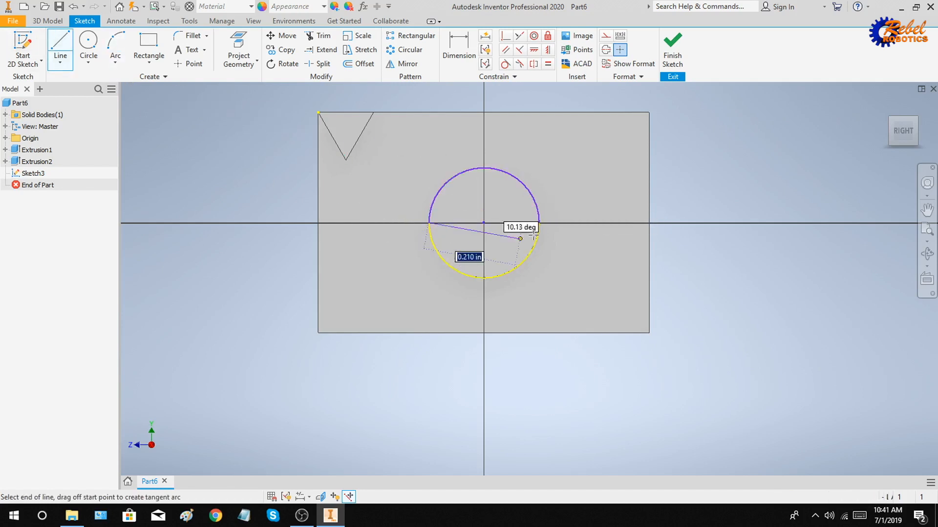
{"action": "left_click", "coordinate": [539, 223]}
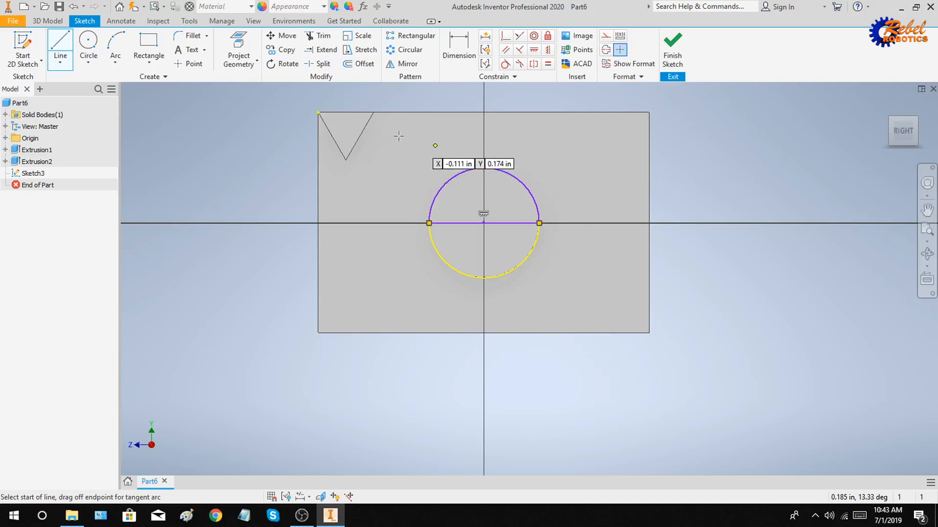
{"action": "key", "text": "Escape"}
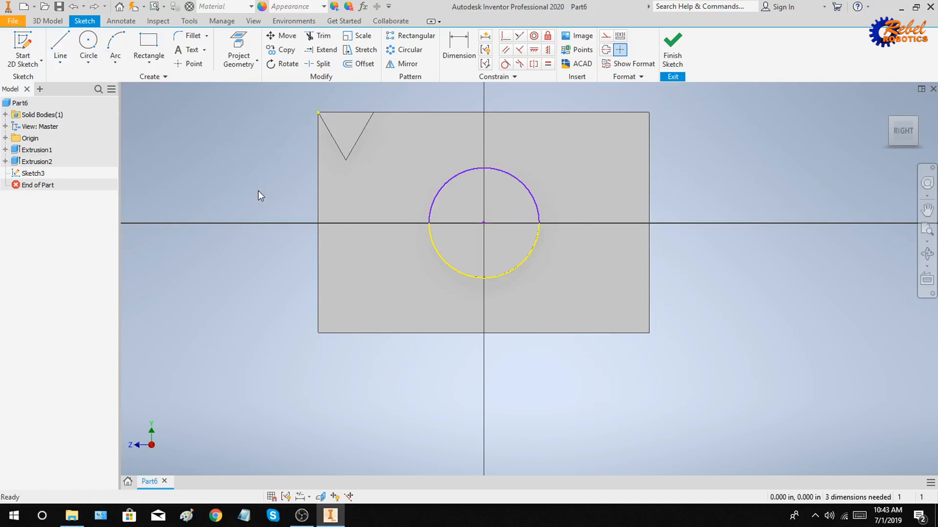
- Sketch the upper half circle as a centre-point arc from the cylinder's centre, close it with a diameter line, and finish the sketch
{"action": "left_click", "coordinate": [115, 62]}
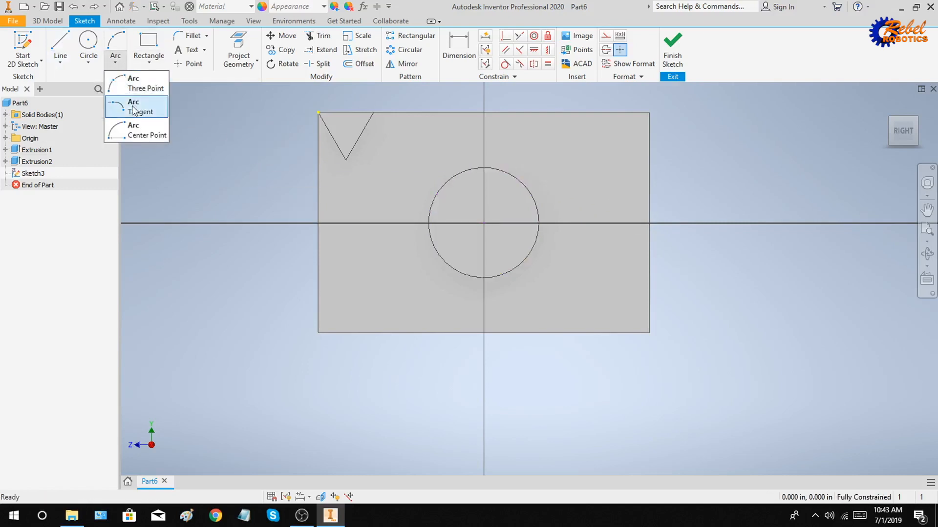
{"action": "left_click", "coordinate": [123, 131]}
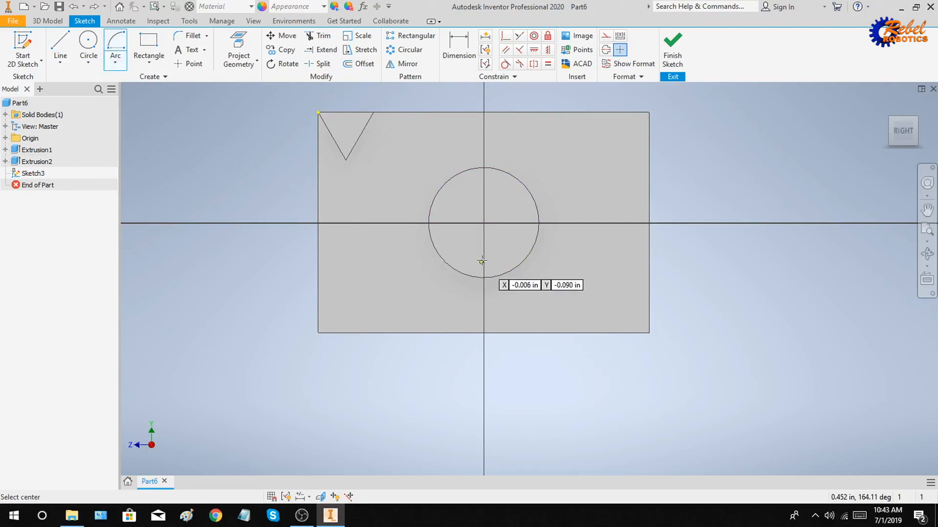
{"action": "left_click", "coordinate": [484, 223]}
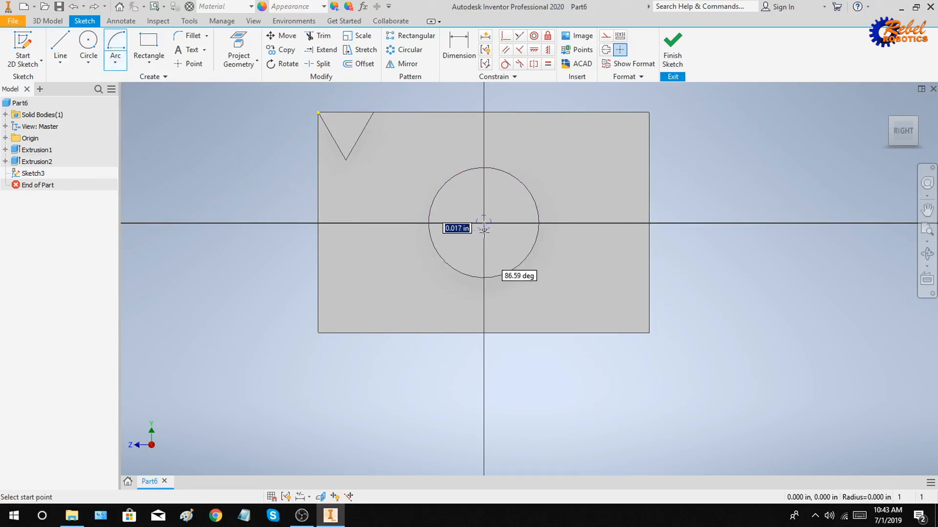
{"action": "left_click", "coordinate": [429, 223]}
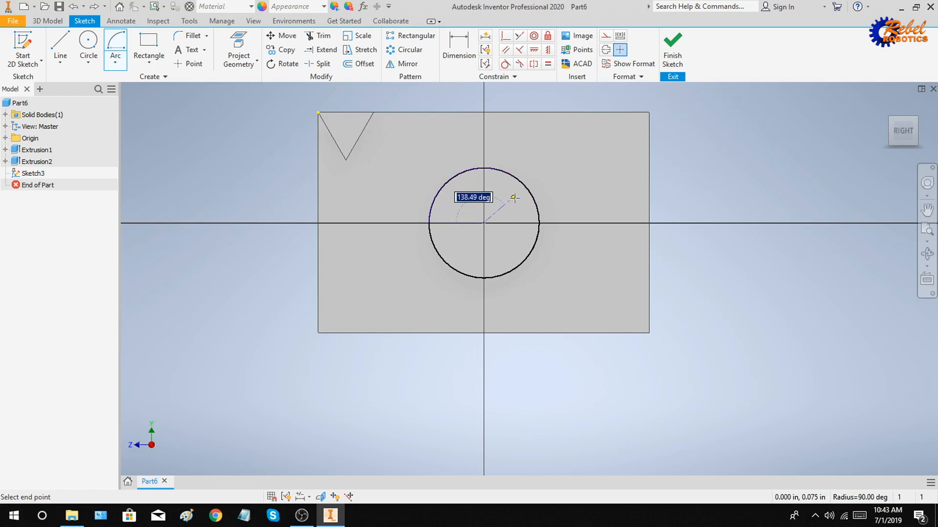
{"action": "left_click", "coordinate": [539, 223]}
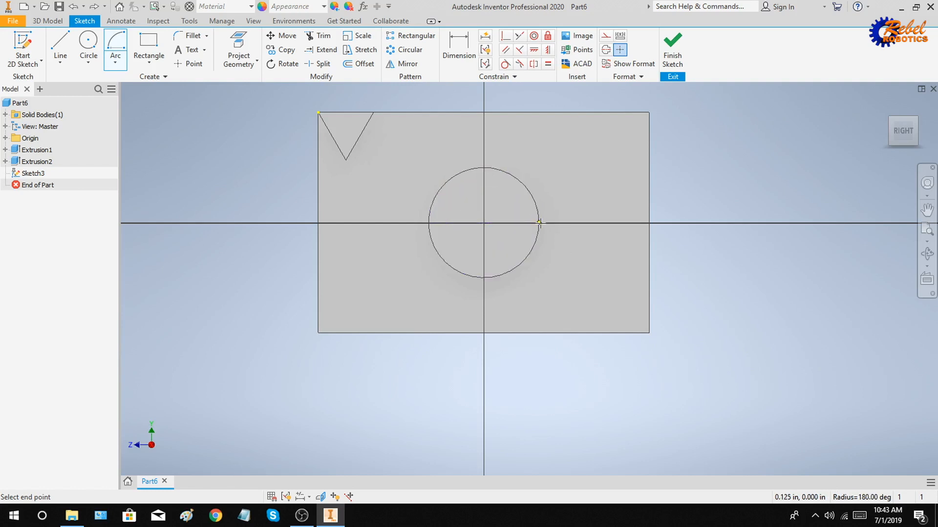
{"action": "left_click", "coordinate": [59, 44]}
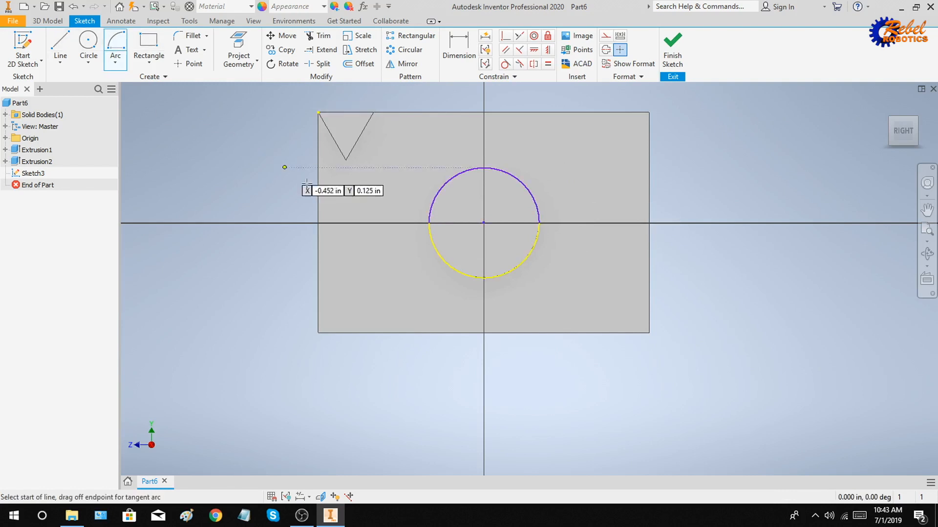
{"action": "left_click", "coordinate": [428, 223]}
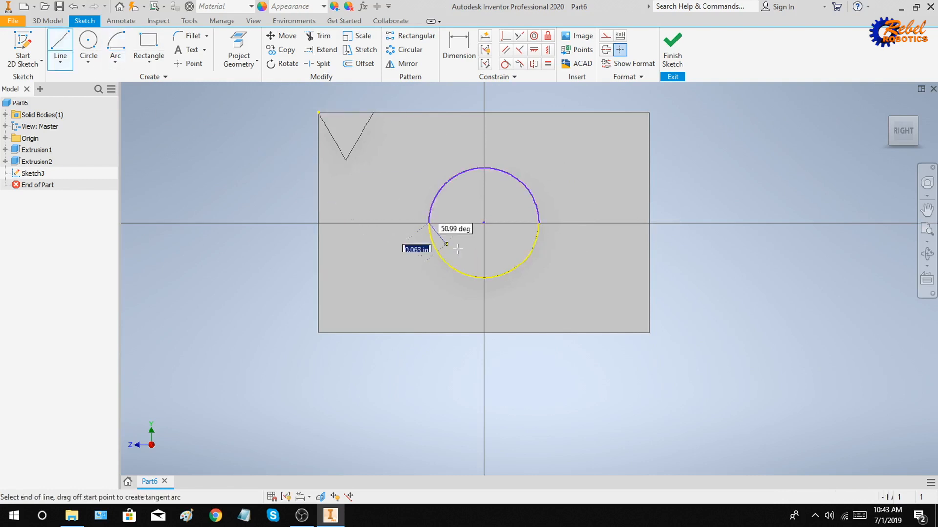
{"action": "left_click", "coordinate": [539, 223]}
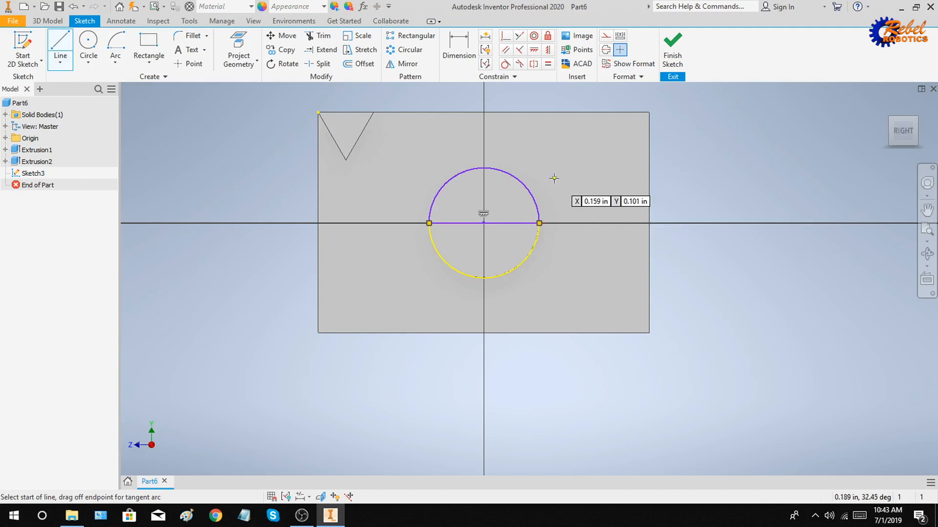
{"action": "left_click", "coordinate": [672, 54]}
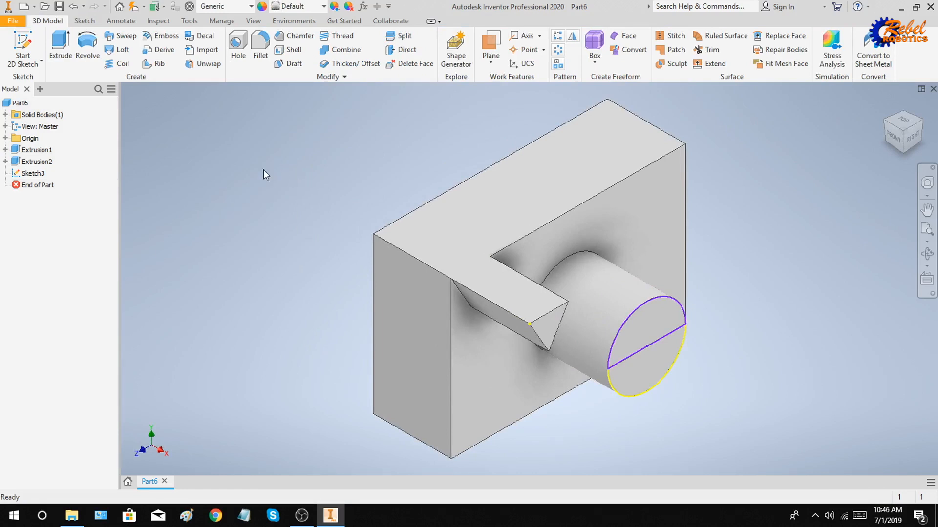
- Set up a Revolve of the upper half-circle profile about its diameter line
{"action": "left_click", "coordinate": [85, 52]}
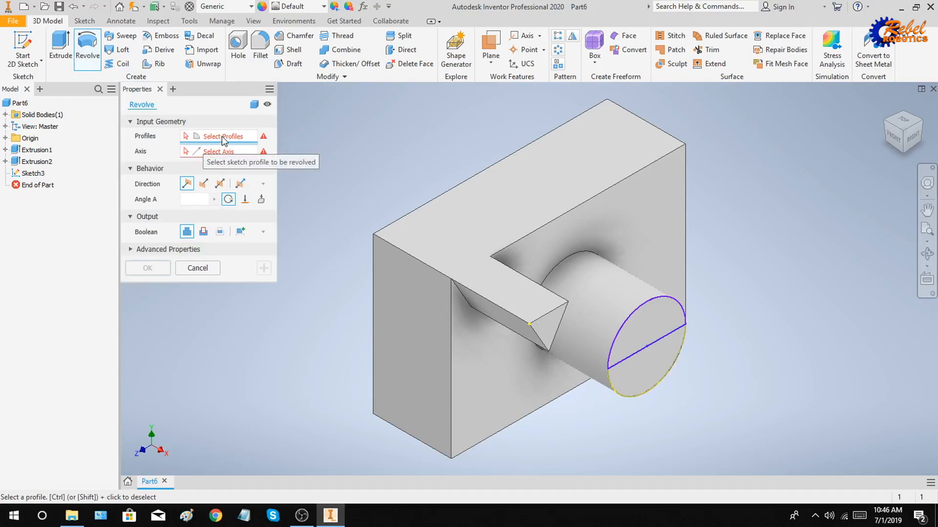
{"action": "left_click", "coordinate": [663, 316]}
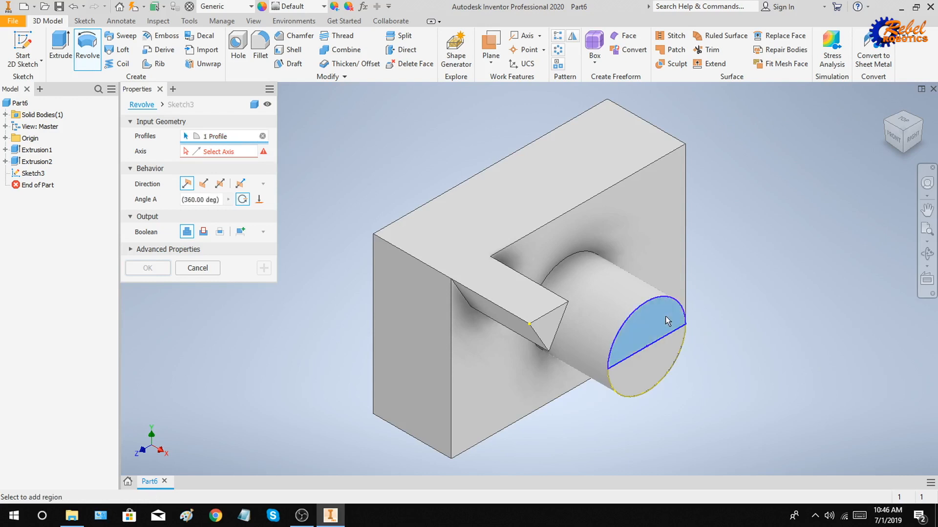
{"action": "left_click", "coordinate": [218, 152]}
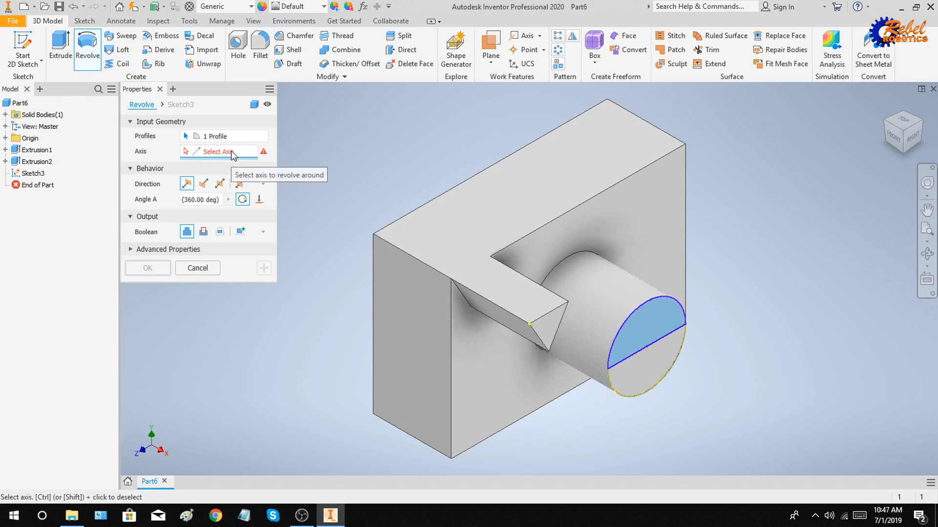
{"action": "left_click", "coordinate": [662, 346]}
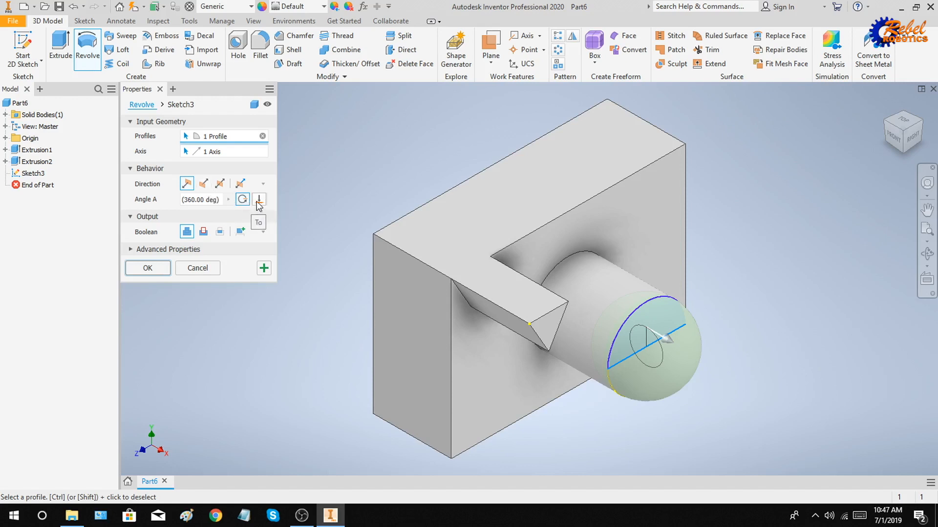
- Try the revolve extent as a 30-degree angle, as a full revolution, and up to the cylinder's end face
{"action": "left_click", "coordinate": [200, 200]}
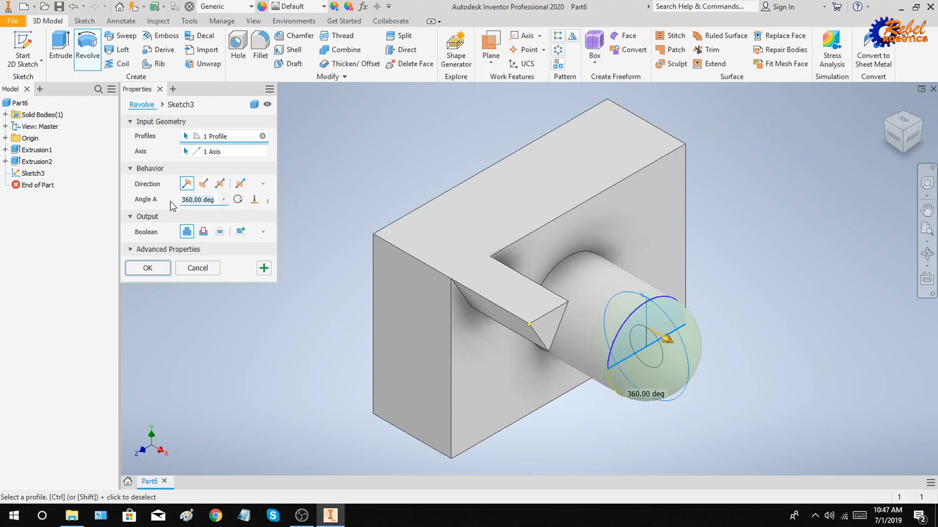
{"action": "type", "text": "30"}
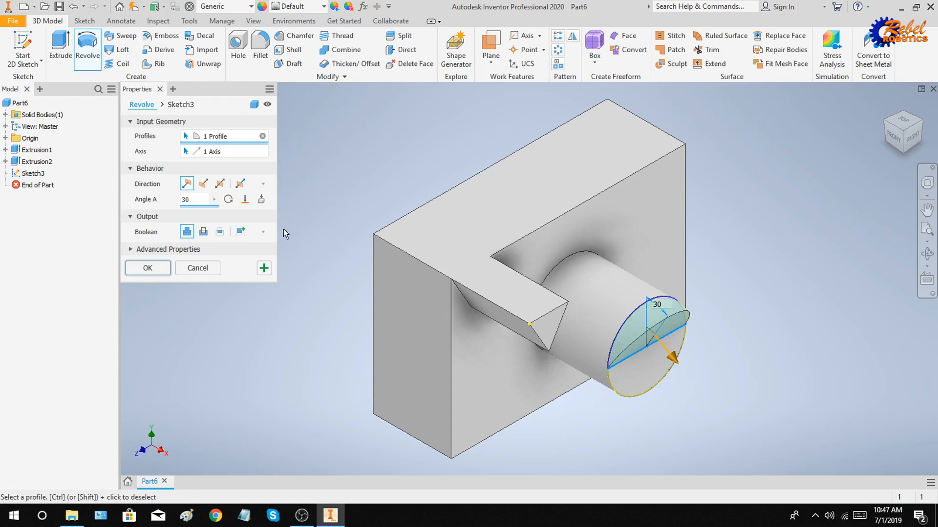
{"action": "left_click", "coordinate": [228, 200]}
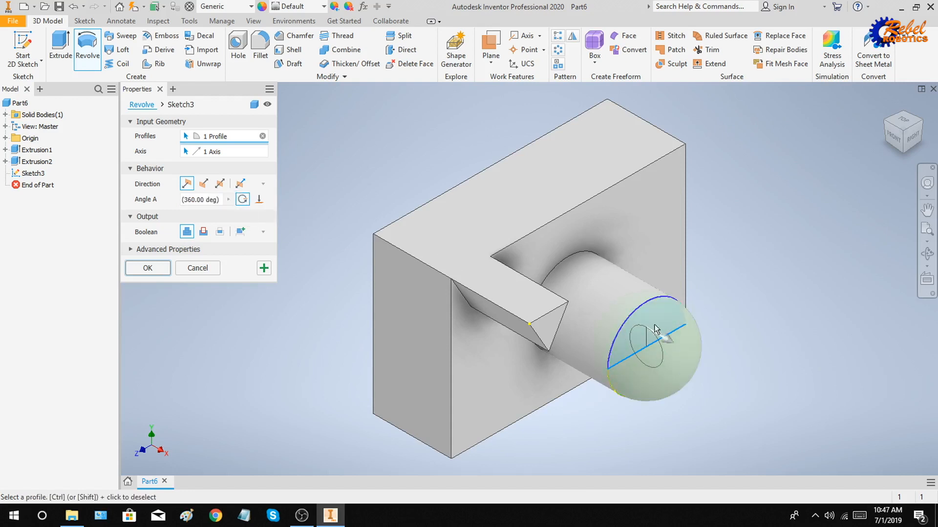
{"action": "left_click", "coordinate": [260, 199]}
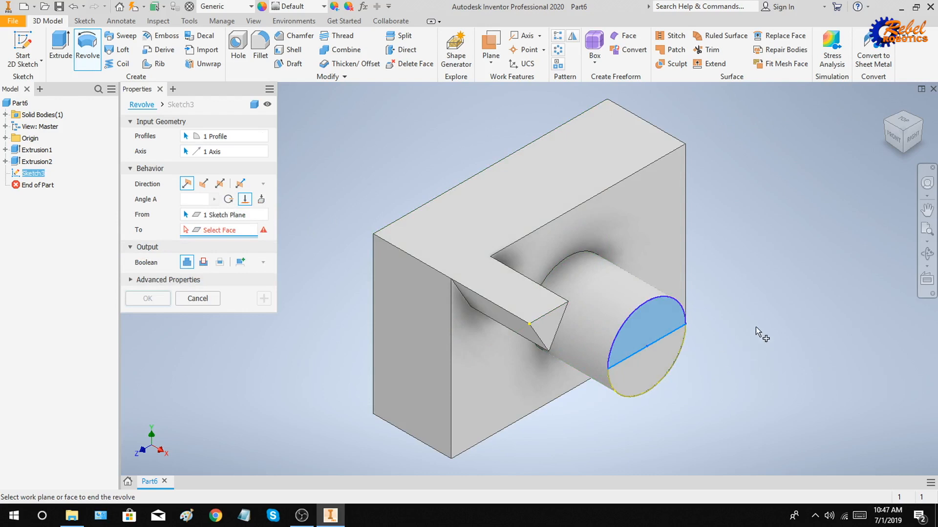
{"action": "left_click", "coordinate": [643, 372]}
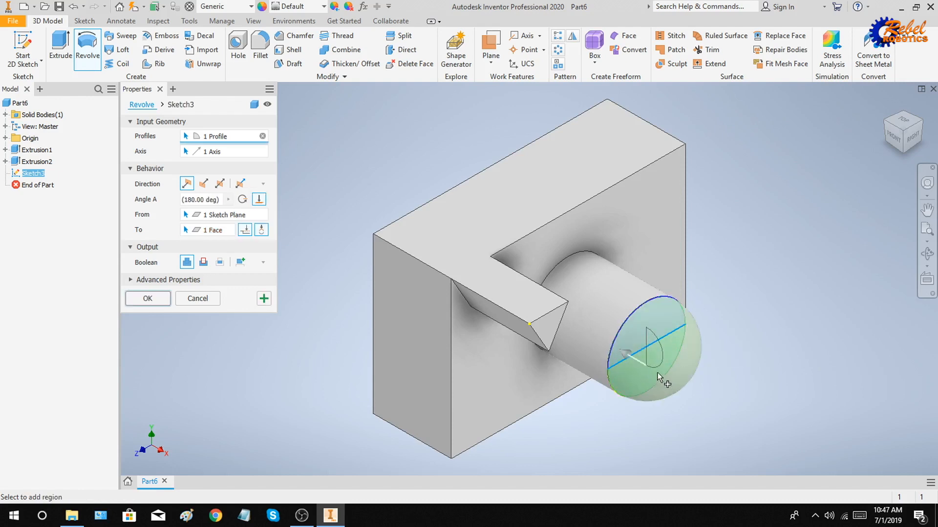
{"action": "left_click", "coordinate": [257, 200]}
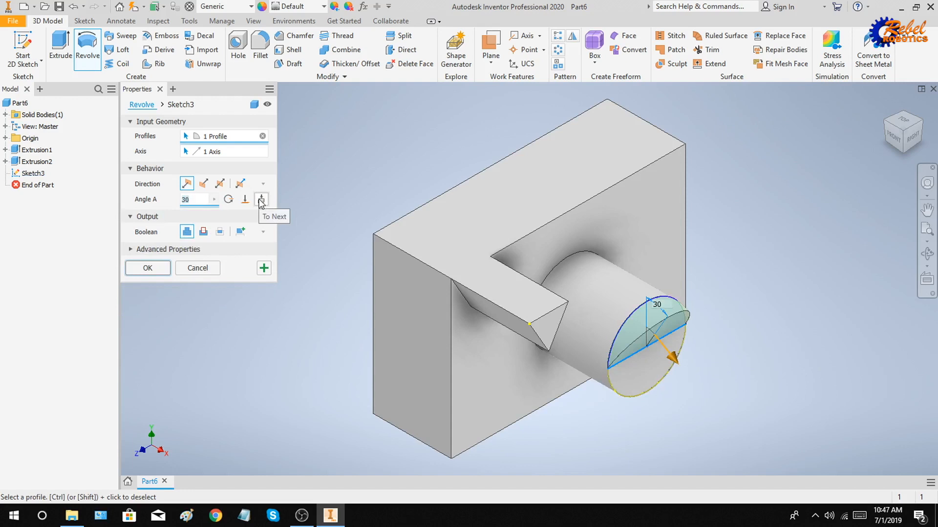
- Set the revolve extent to To Next and create the rounded end on the cylinder
{"action": "left_click", "coordinate": [261, 201]}
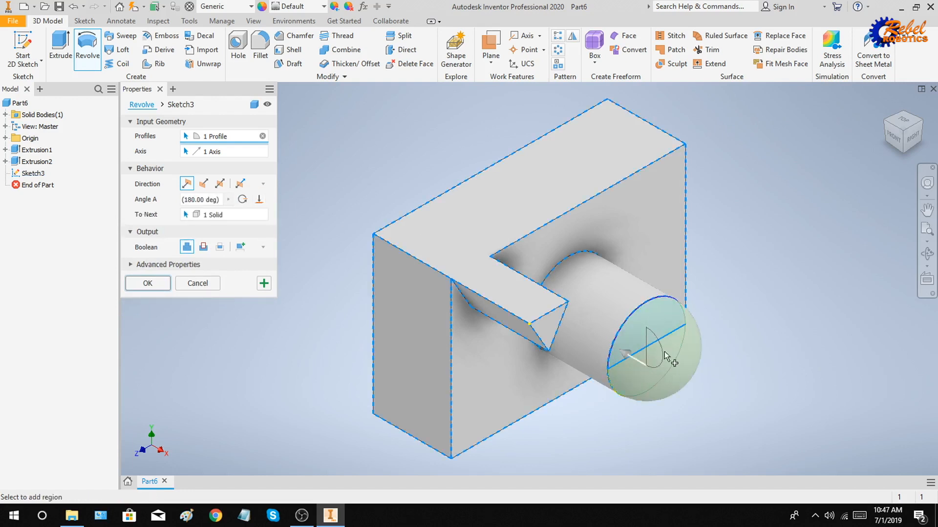
{"action": "left_click", "coordinate": [148, 284]}
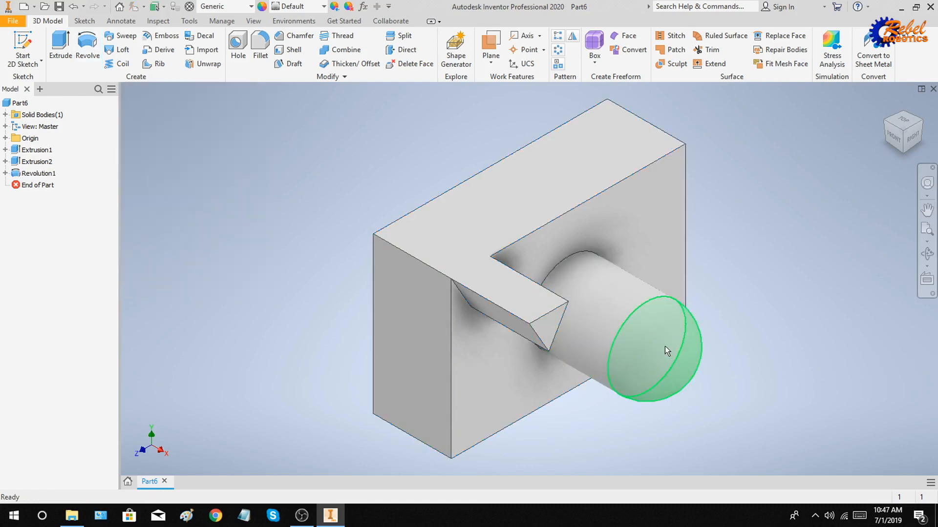
{"action": "mouse_move", "coordinate": [664, 347]}
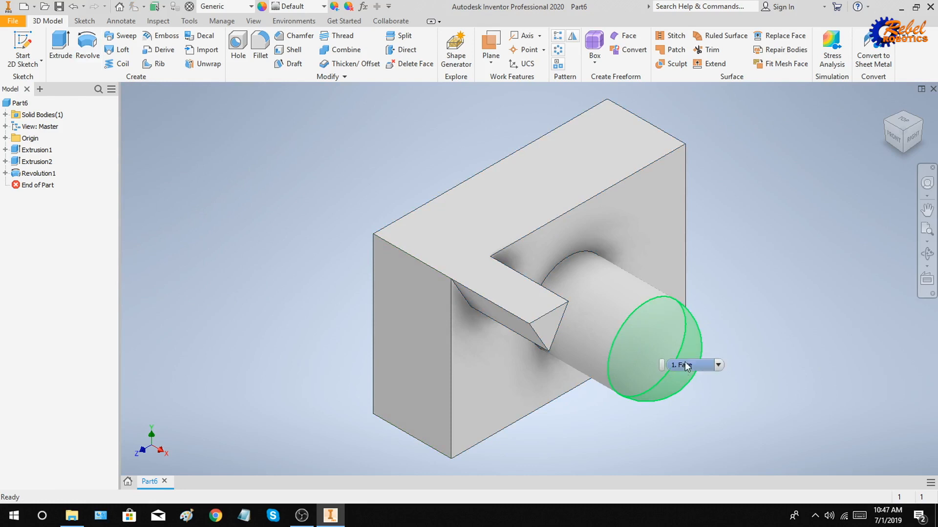